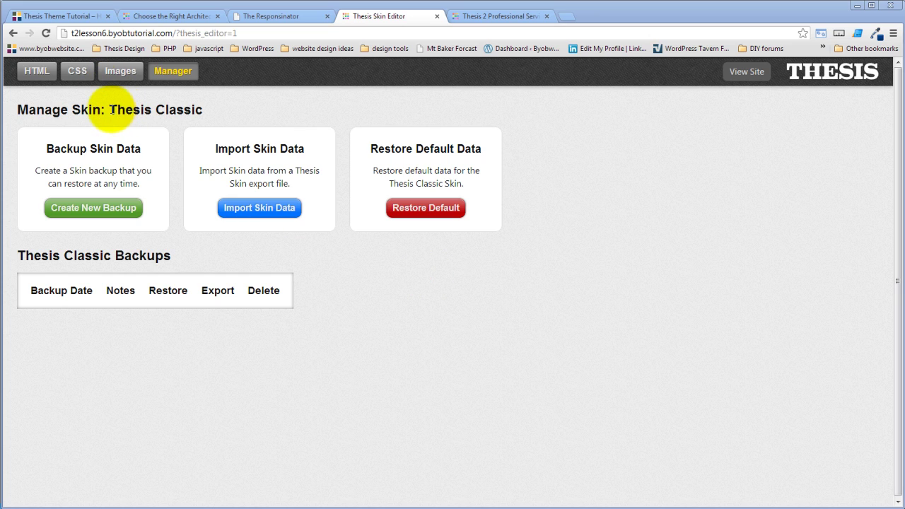
pyautogui.moveTo(109, 110); pyautogui.dragTo(230, 111)
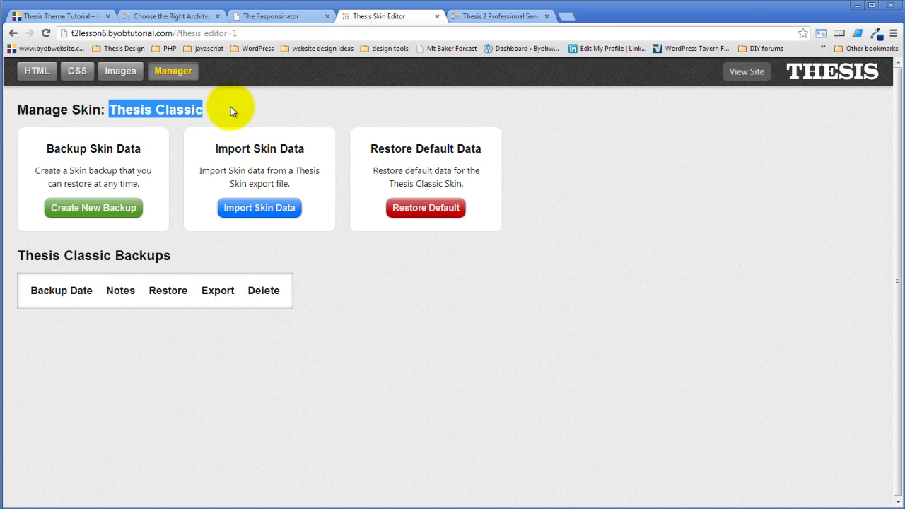
pyautogui.click(230, 110)
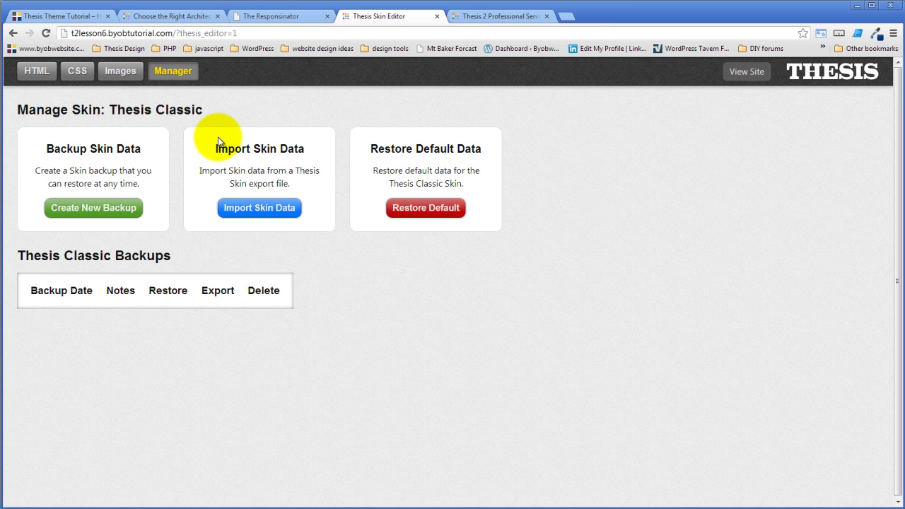
# - Open the DIYthemes website in a new browser tab and log in with the saved username and password
pyautogui.click(566, 16)
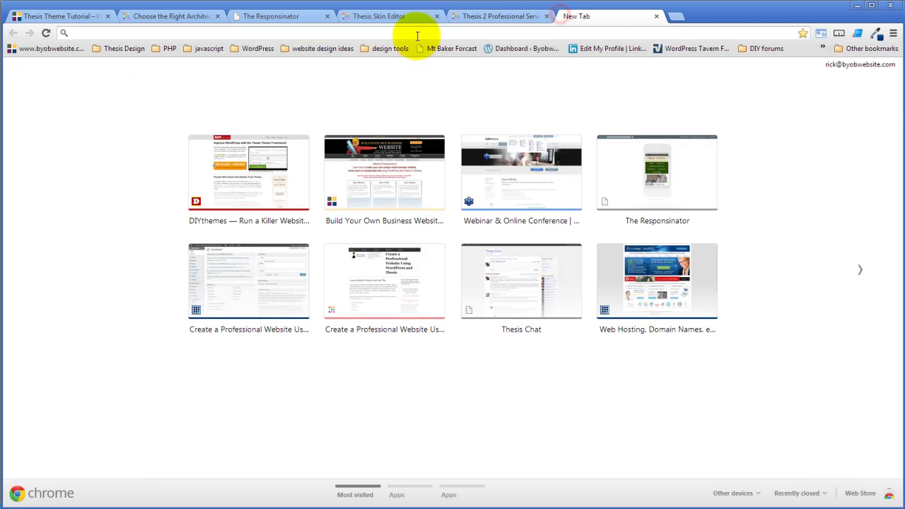
pyautogui.click(292, 151)
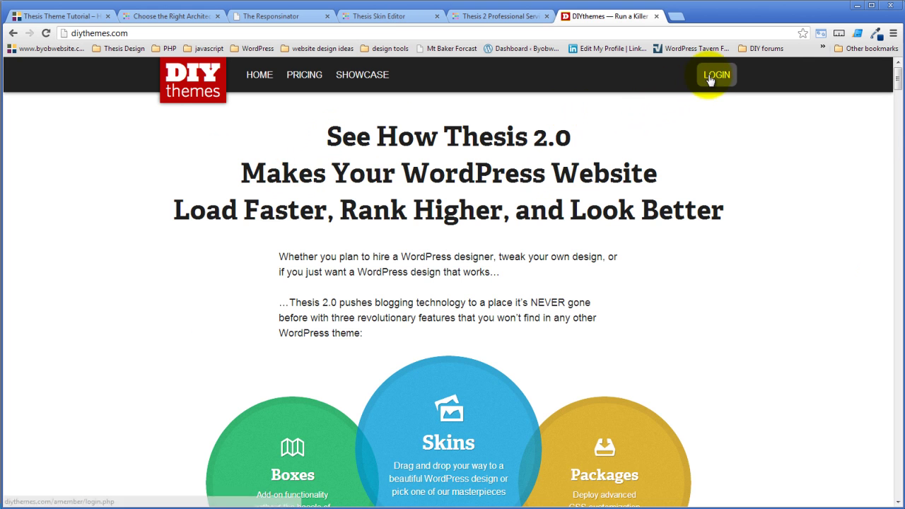
pyautogui.click(709, 75)
pyautogui.click(495, 272)
pyautogui.click(456, 288)
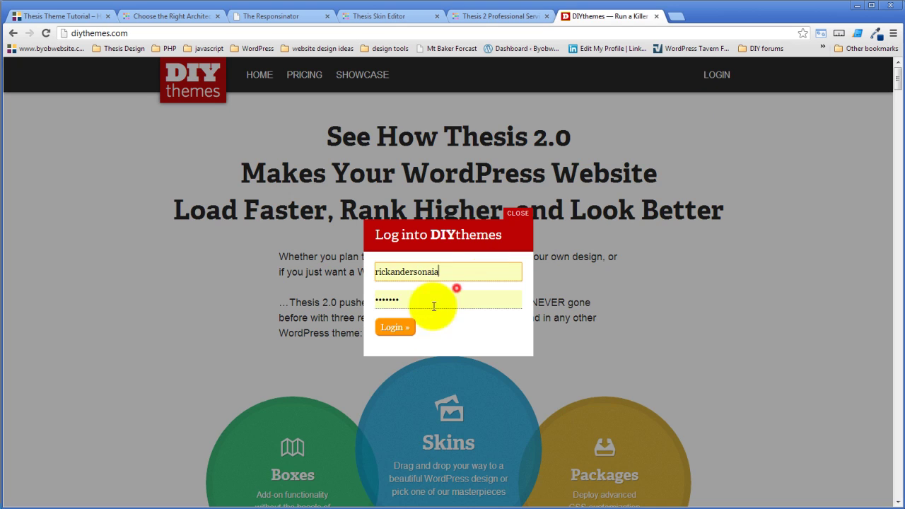
pyautogui.click(409, 327)
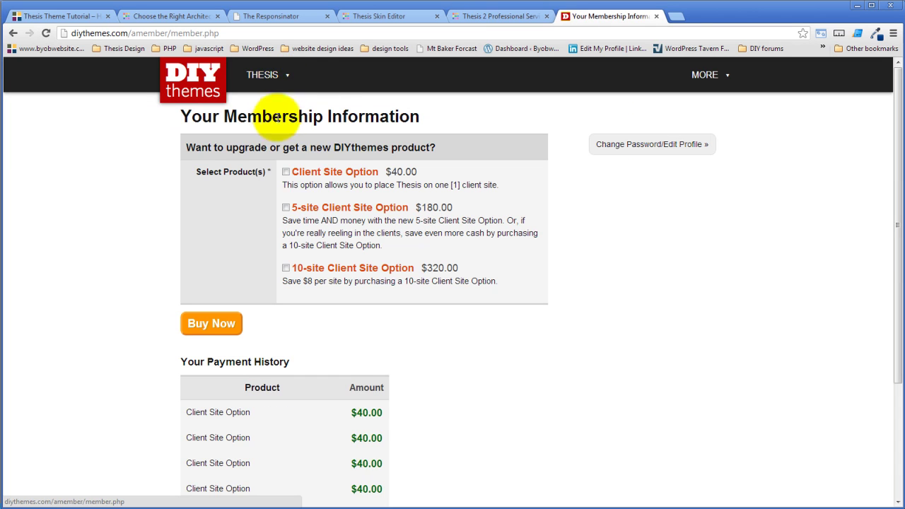
# - Open the Thesis Classic skin's download page on DIYthemes and compare its listed layouts with the Thesis 2 Professional Services site
pyautogui.moveTo(286, 75)
pyautogui.click(261, 99)
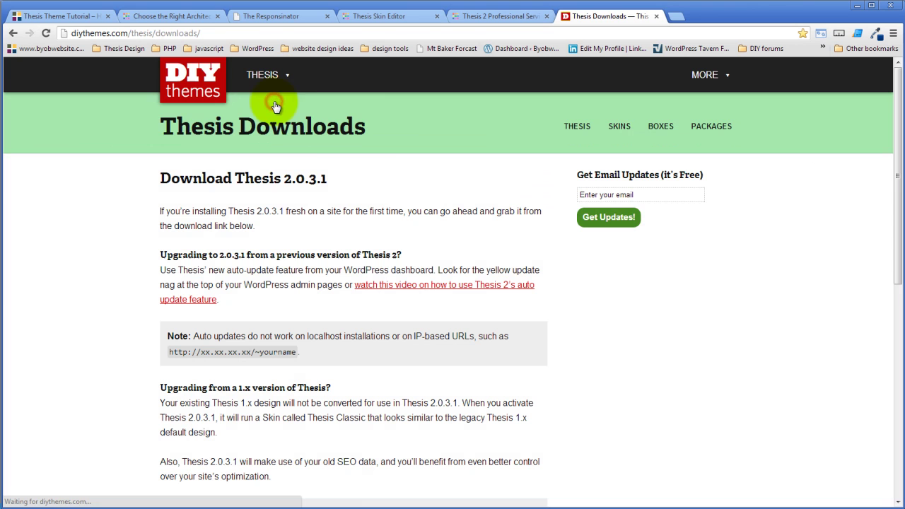
pyautogui.click(617, 129)
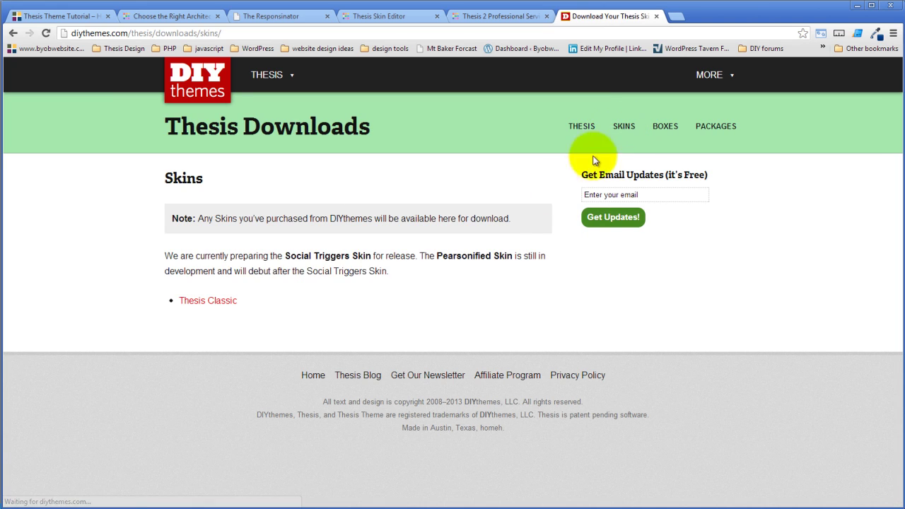
pyautogui.click(229, 303)
pyautogui.scroll(-3, 614, 255)
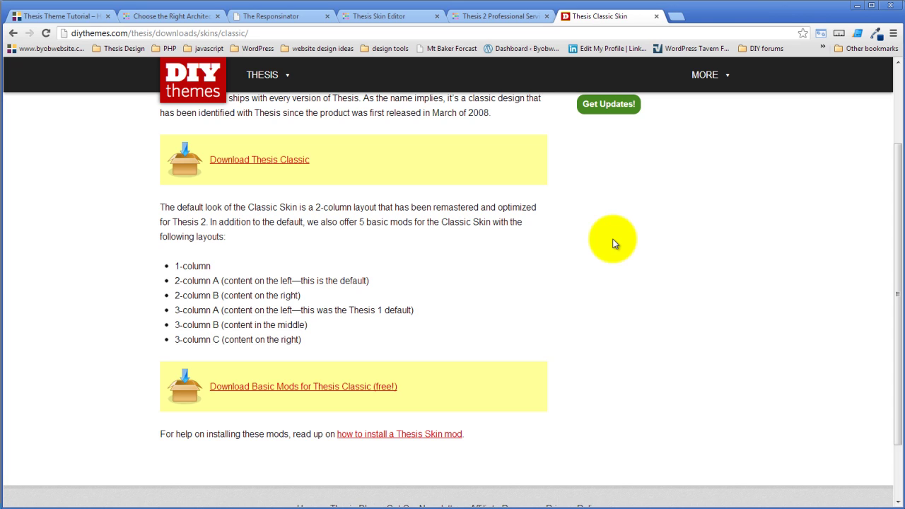
pyautogui.click(503, 16)
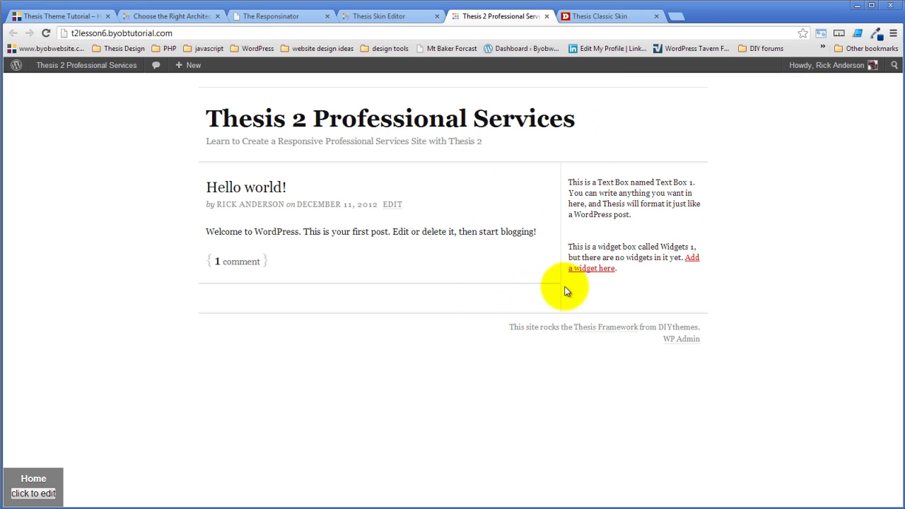
pyautogui.click(614, 18)
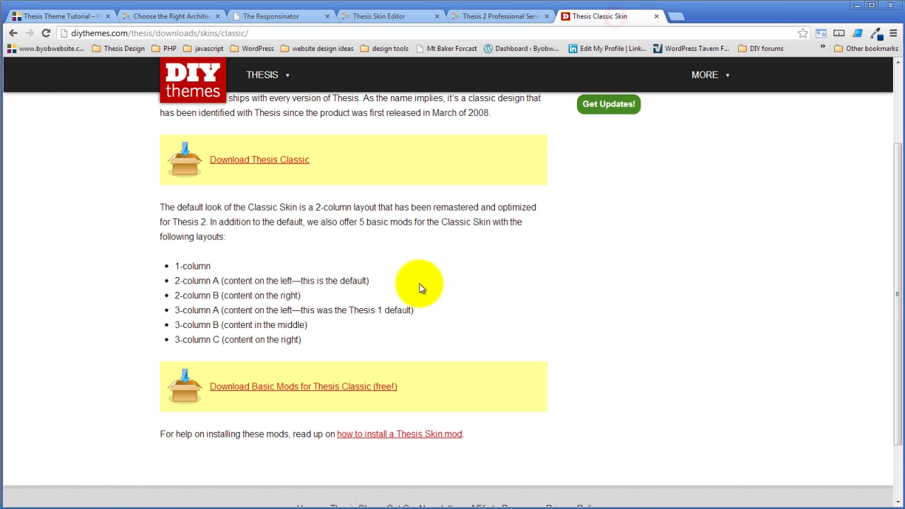
# - Download the free Basic Mods for Thesis Classic and show classic-basic.zip in its folder
pyautogui.click(300, 388)
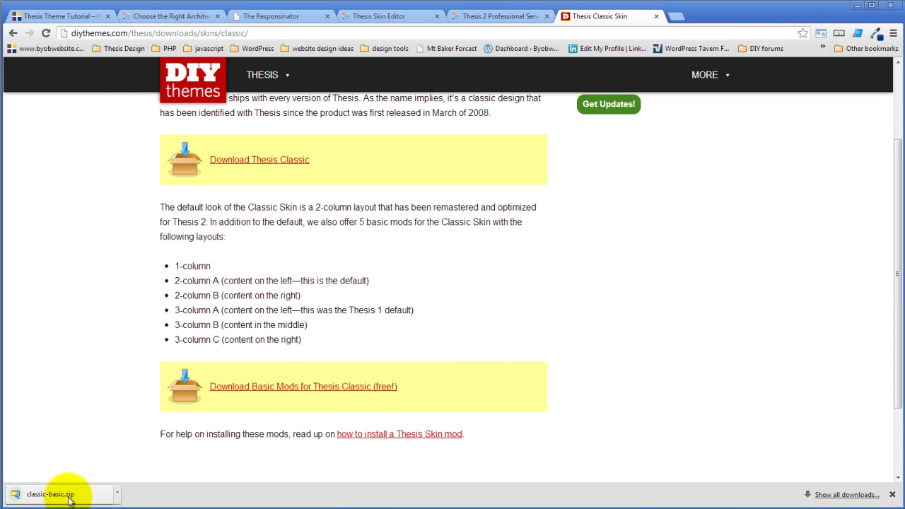
pyautogui.click(117, 495)
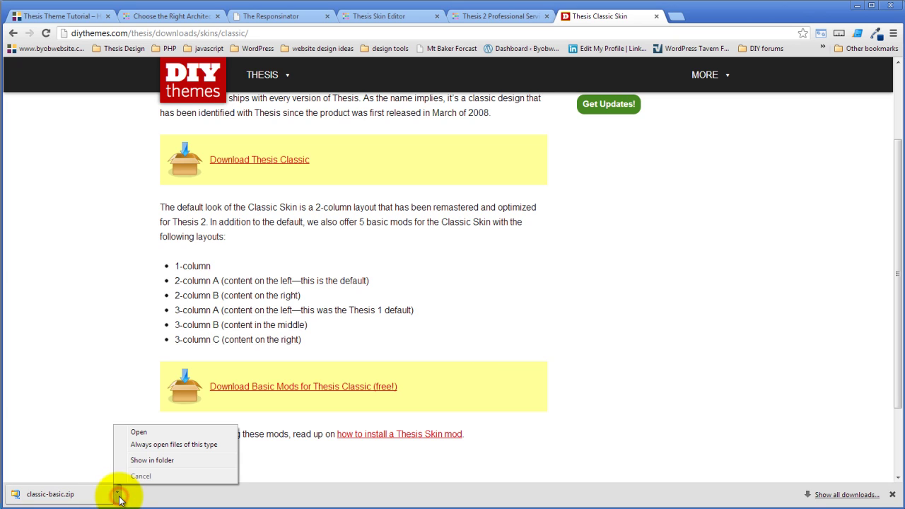
pyautogui.click(157, 461)
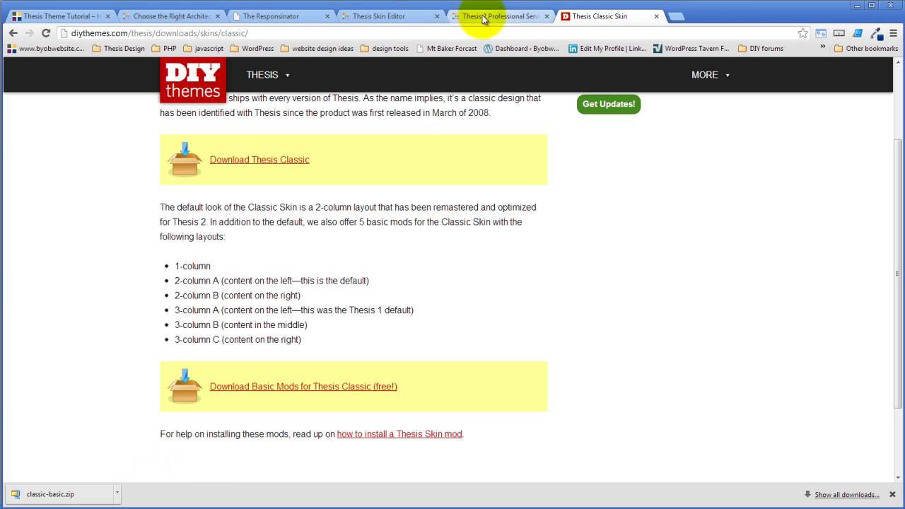
# - Return to the Build Your Own Business Website site and open its member page of Skins for Thesis Theme 2.0
pyautogui.click(145, 20)
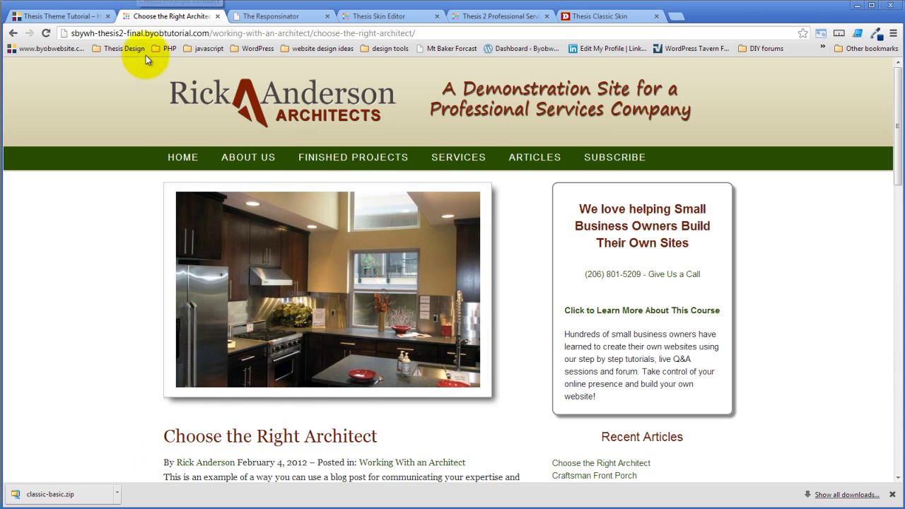
pyautogui.click(27, 17)
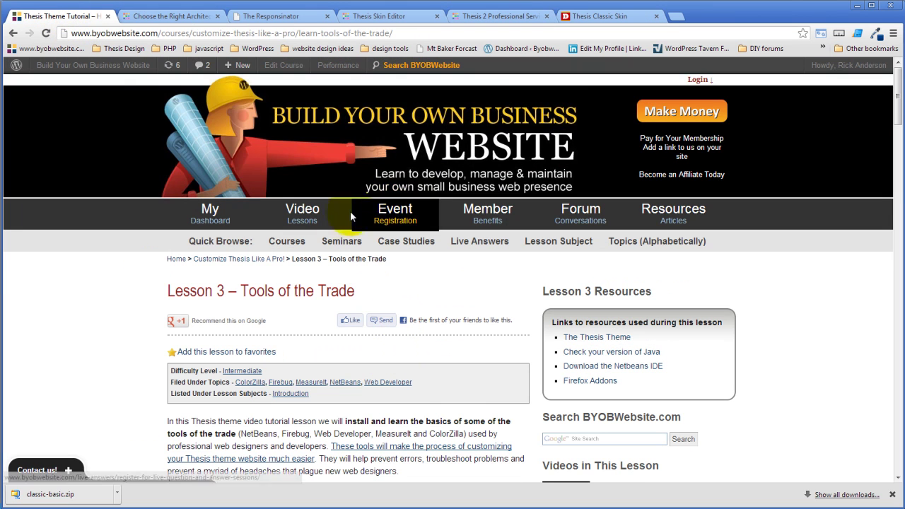
pyautogui.moveTo(303, 220)
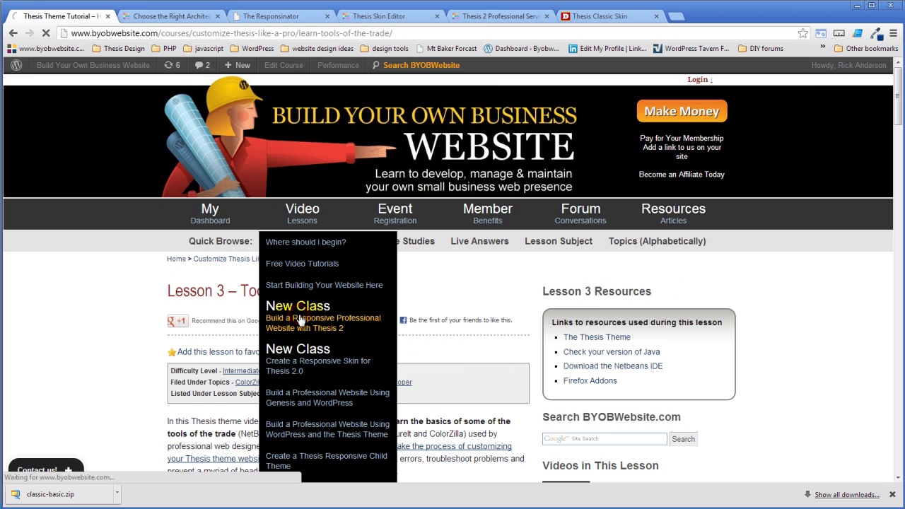
pyautogui.click(300, 319)
pyautogui.moveTo(512, 214)
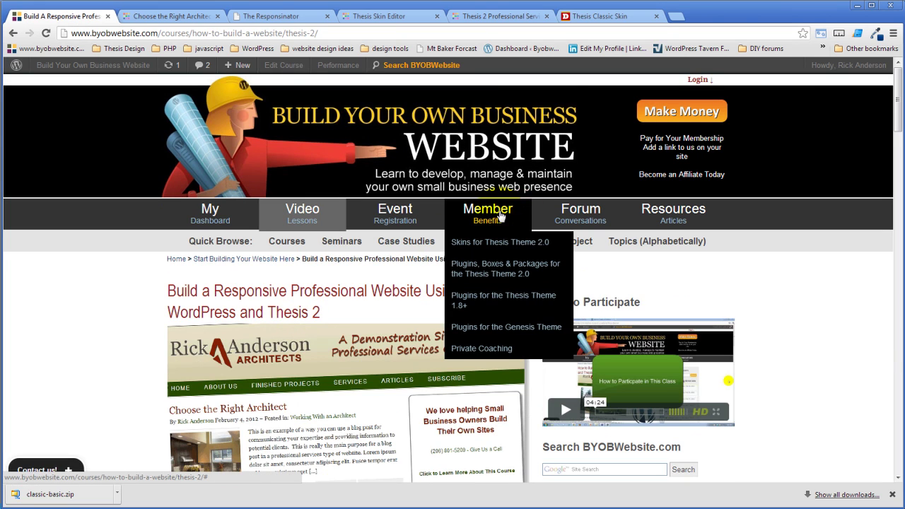
pyautogui.click(493, 248)
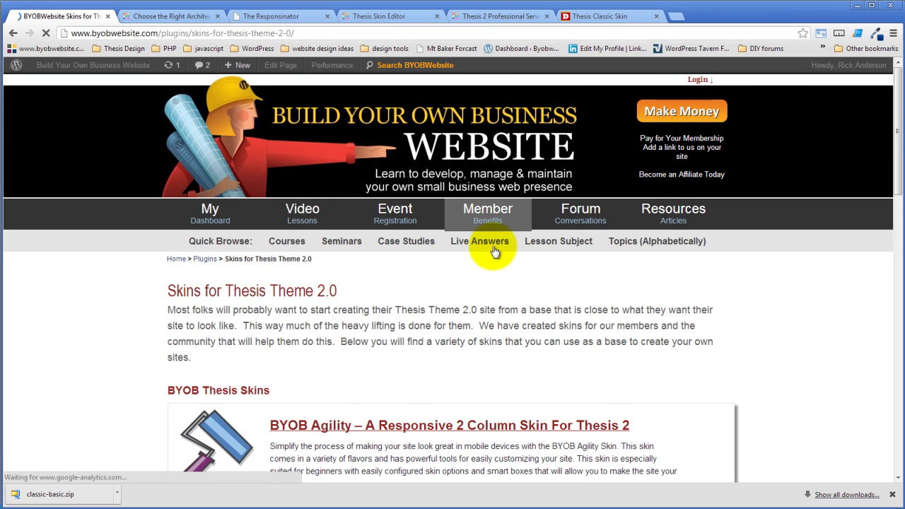
# - Open the Free Thesis Classic Skin Versions page from the Thesis Classic Skin Modifications section
pyautogui.scroll(-7, 466, 286)
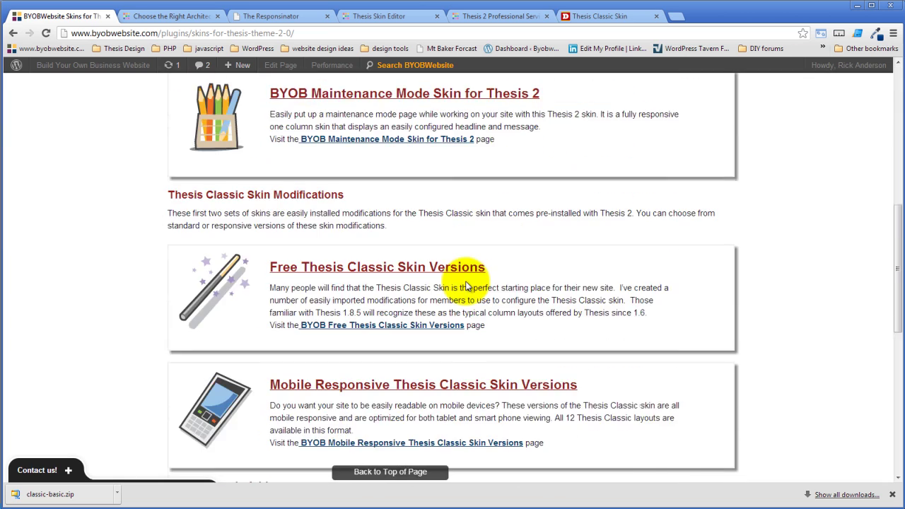
pyautogui.scroll(-1, 466, 285)
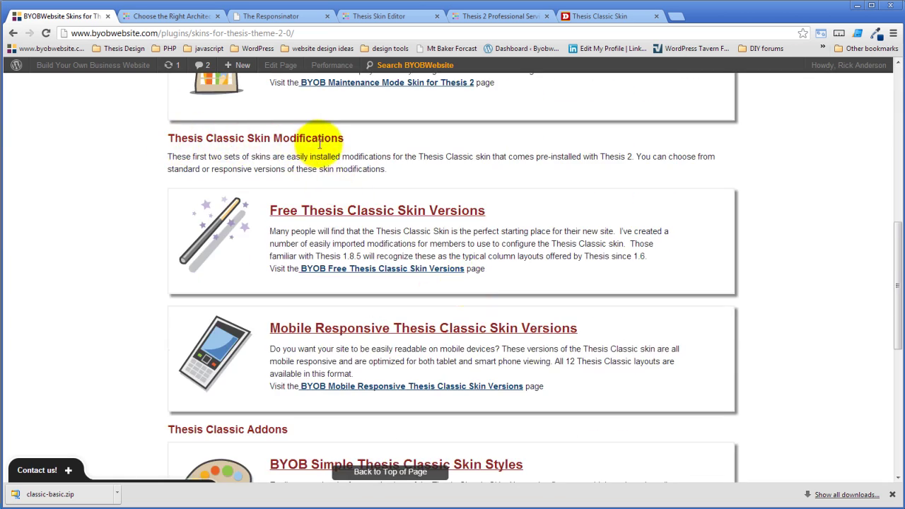
pyautogui.click(393, 211)
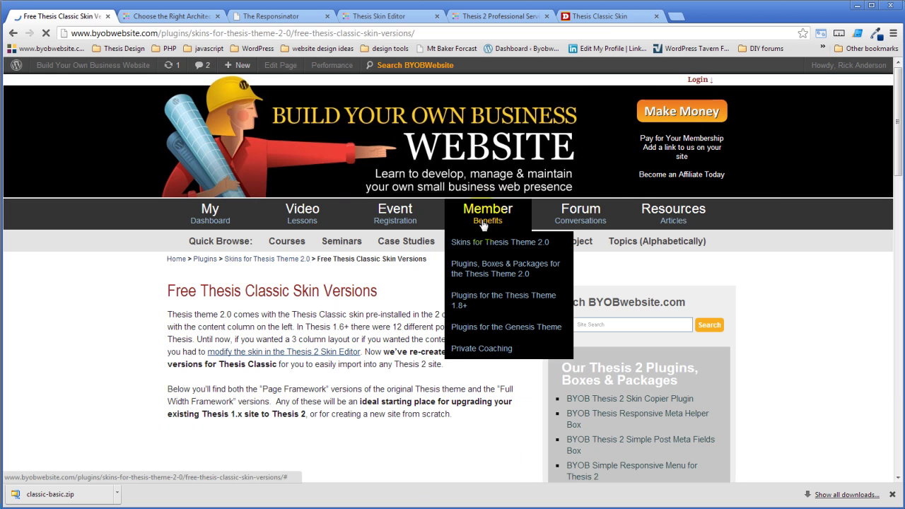
# - Examine the Page Framework and Full Width Framework download options for the 3, 2 and 1 column Thesis Classic layouts
pyautogui.scroll(-1, 313, 319)
pyautogui.scroll(-2, 393, 283)
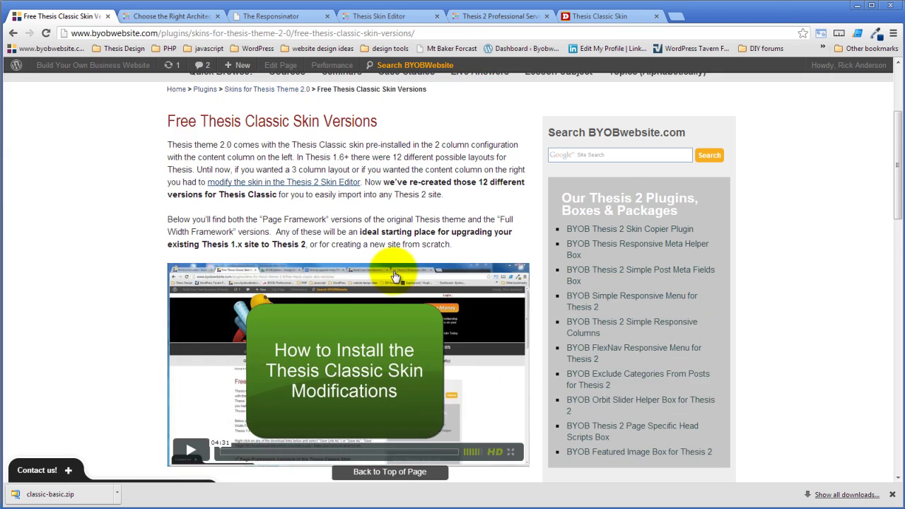
pyautogui.scroll(-6, 396, 265)
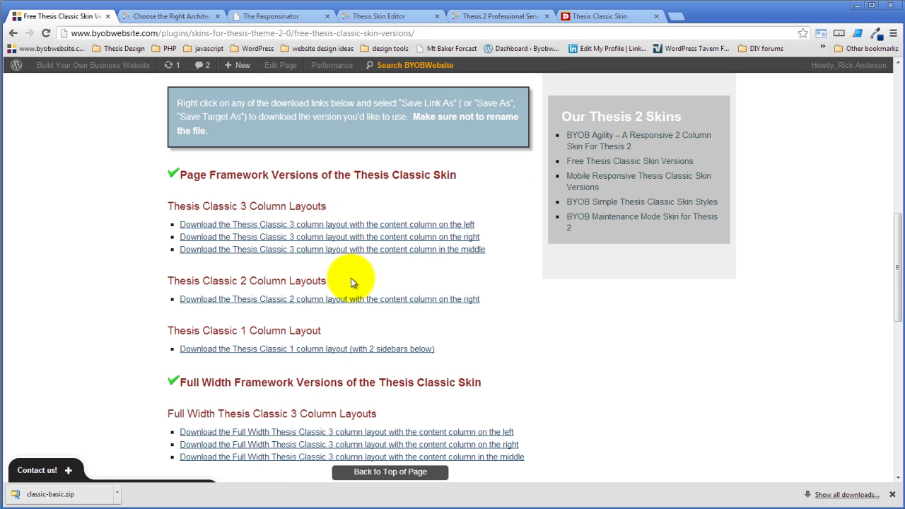
pyautogui.scroll(-3, 362, 269)
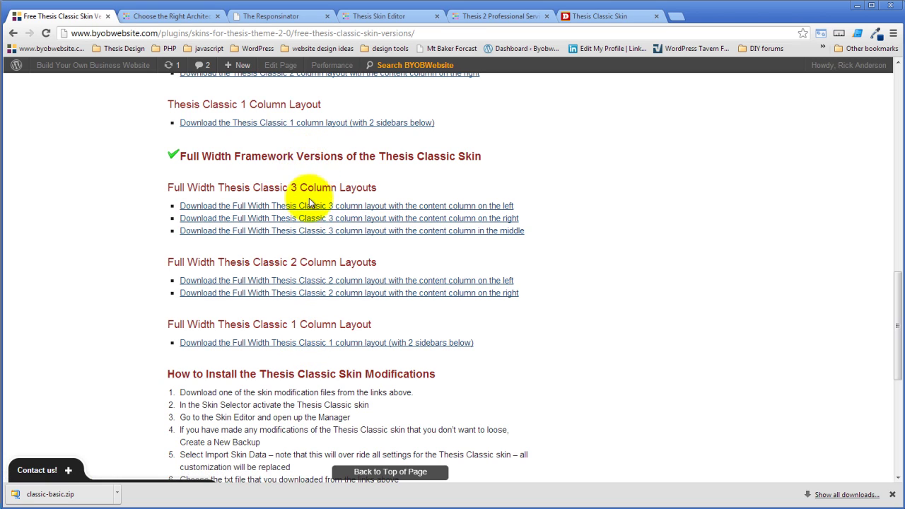
pyautogui.scroll(3, 319, 311)
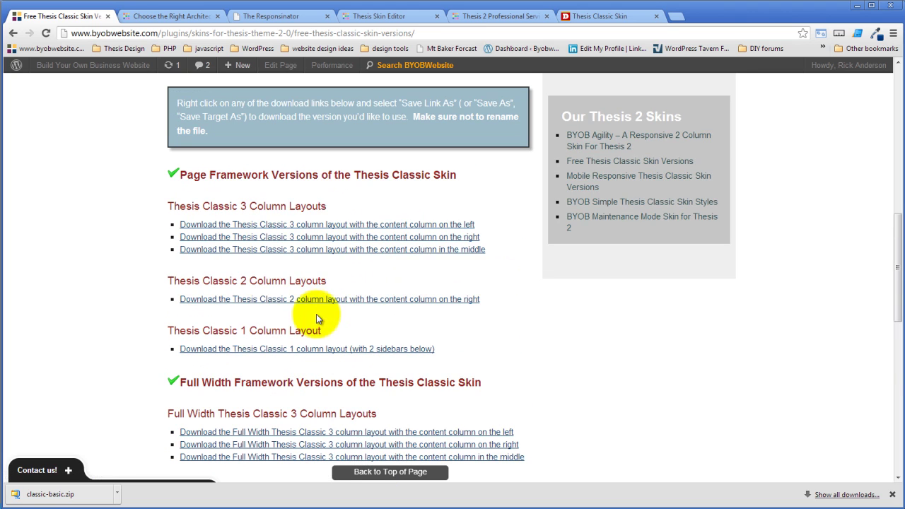
pyautogui.scroll(-2, 329, 318)
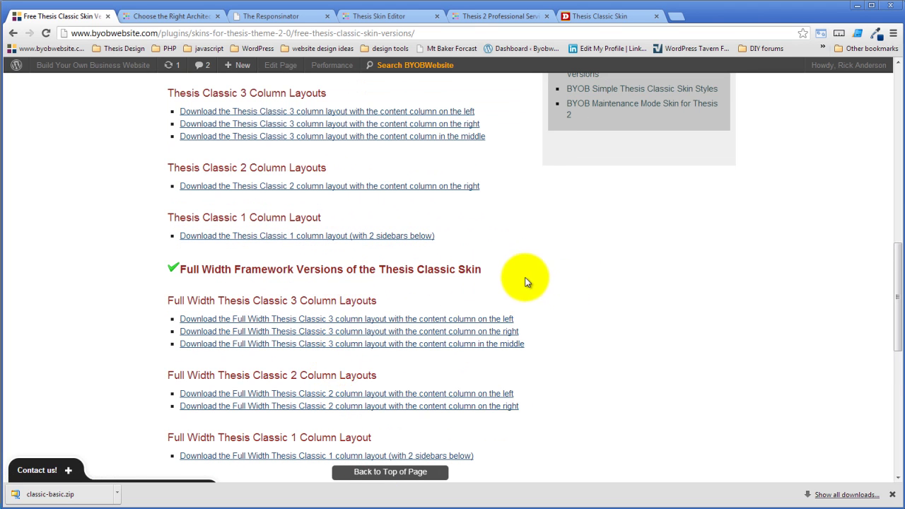
pyautogui.scroll(-1, 527, 276)
pyautogui.scroll(3, 424, 278)
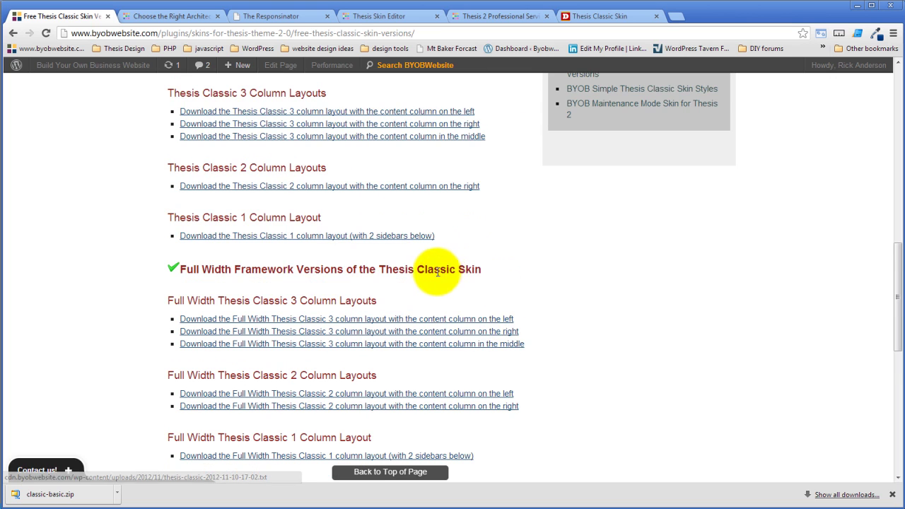
pyautogui.scroll(-2, 410, 249)
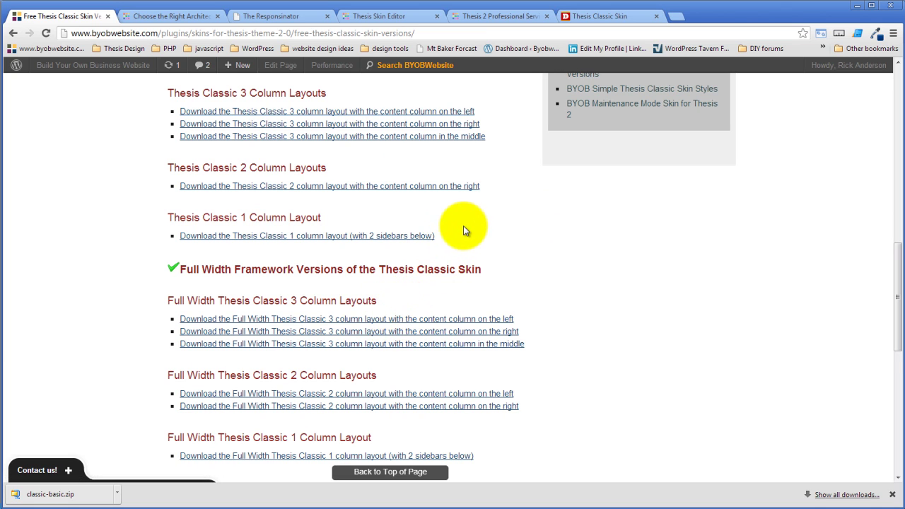
# - Open the Mobile Responsive Thesis Classic Skin Versions page and review its downloadable page framework and full width layouts
pyautogui.scroll(7, 464, 226)
pyautogui.scroll(-2, 465, 230)
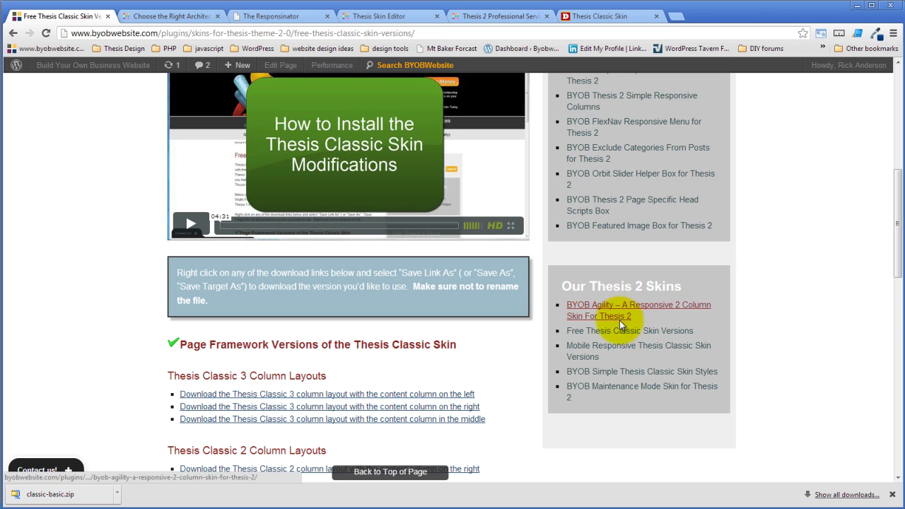
pyautogui.click(615, 348)
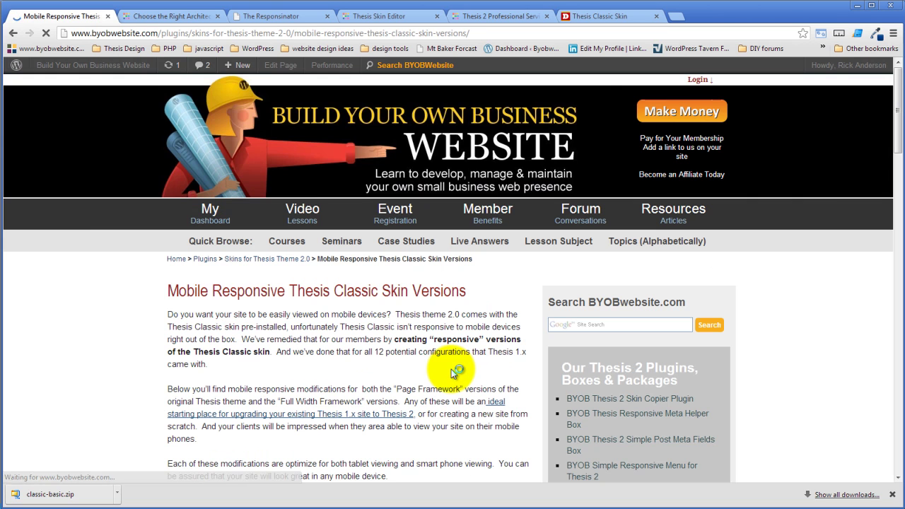
pyautogui.scroll(-3, 459, 369)
pyautogui.scroll(-4, 460, 369)
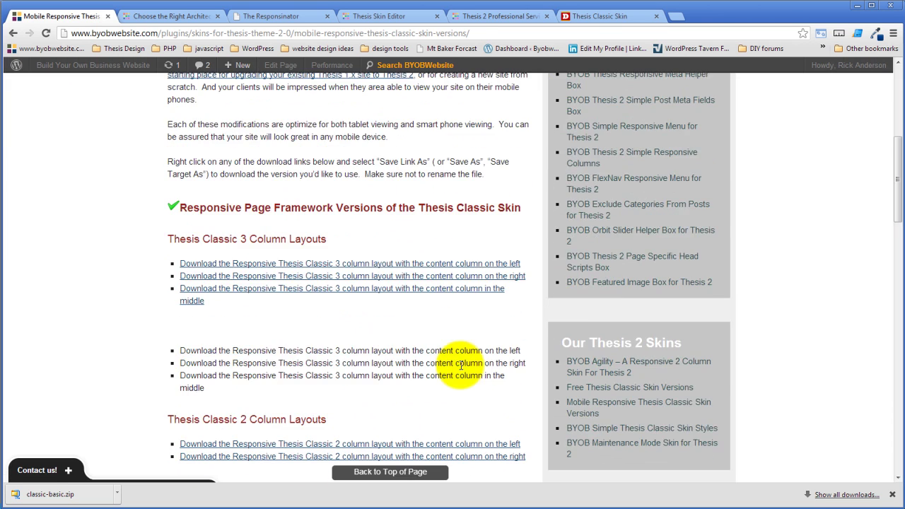
pyautogui.scroll(-5, 350, 194)
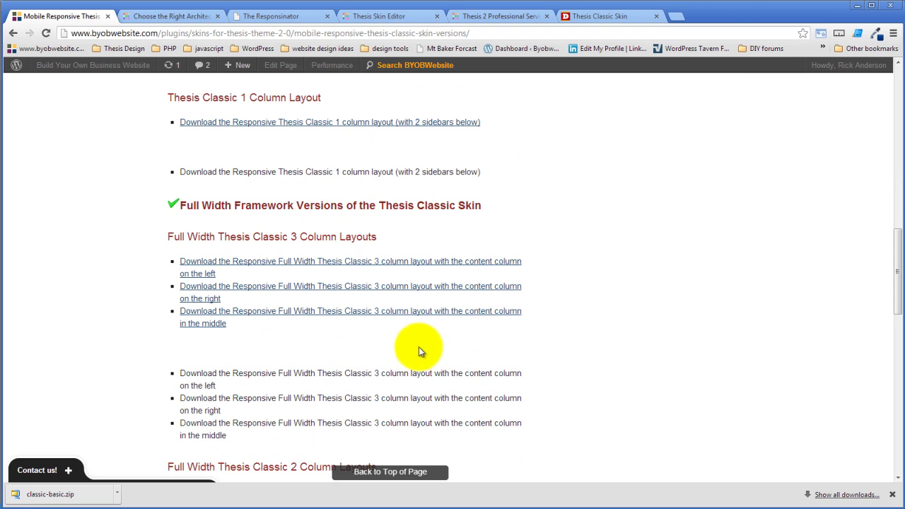
pyautogui.scroll(6, 417, 349)
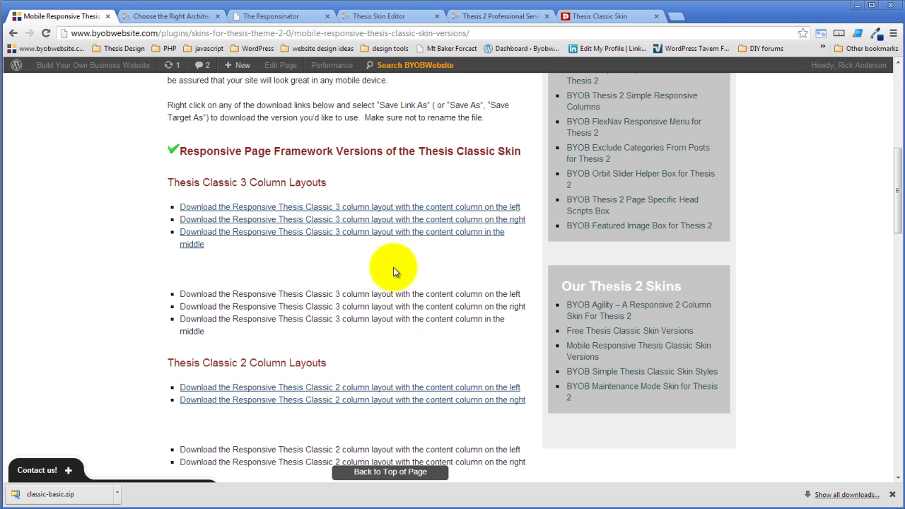
pyautogui.scroll(-6, 322, 225)
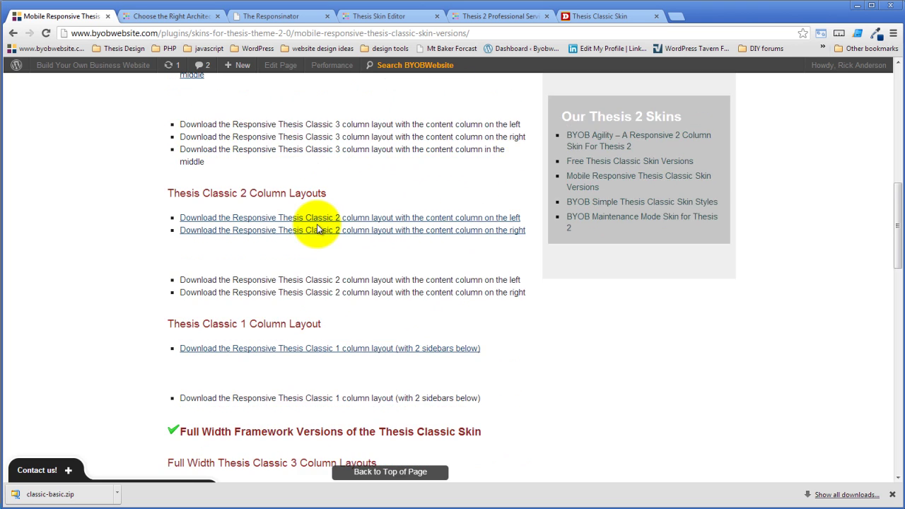
# - Return to the Free Thesis Classic Skin Versions page and find its Full Width Thesis Classic 2 Column Layouts section
pyautogui.scroll(6, 344, 288)
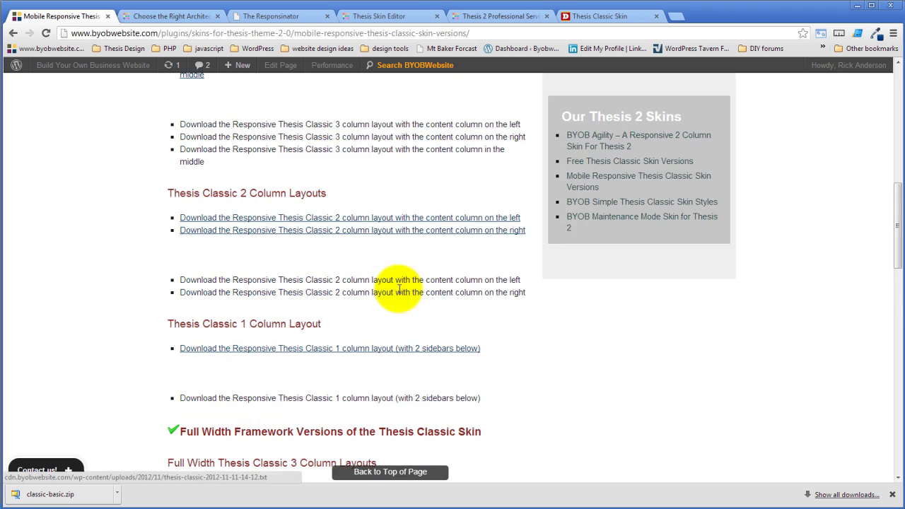
pyautogui.scroll(3, 398, 311)
pyautogui.scroll(-2, 398, 232)
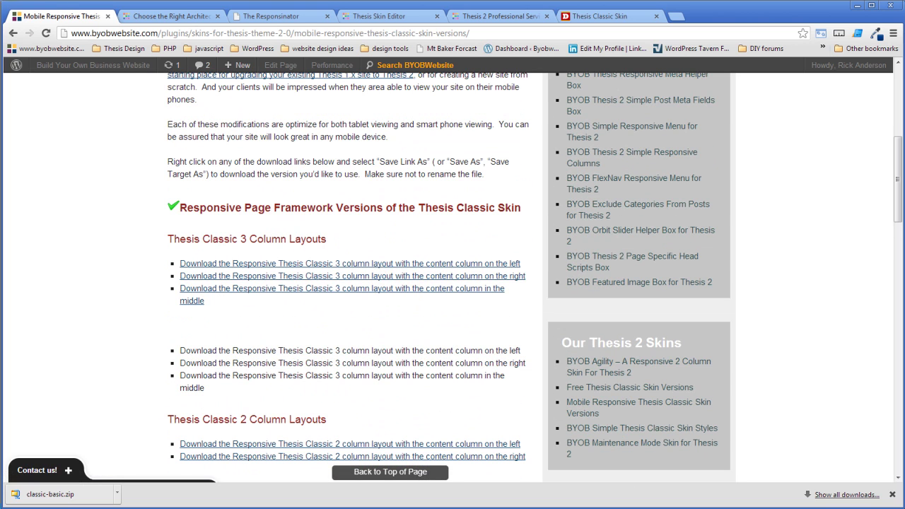
pyautogui.click(12, 34)
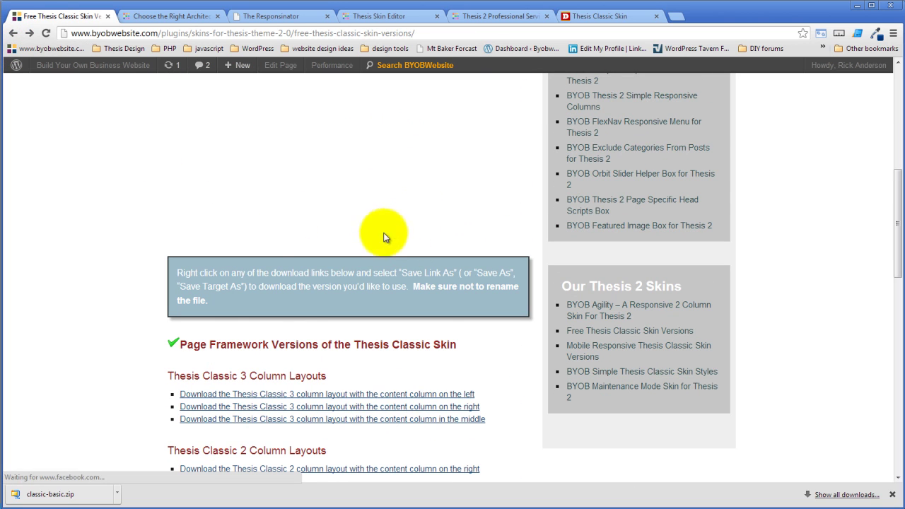
pyautogui.scroll(-4, 167, 385)
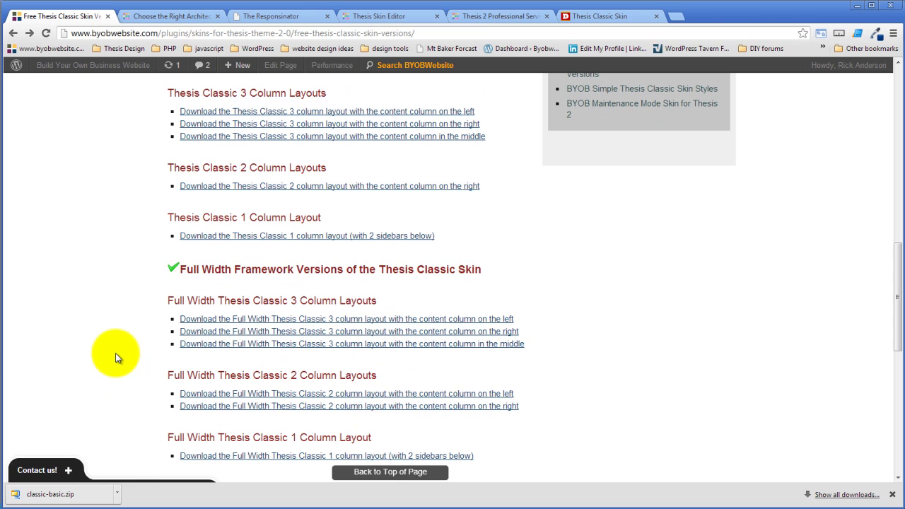
pyautogui.scroll(-2, 117, 357)
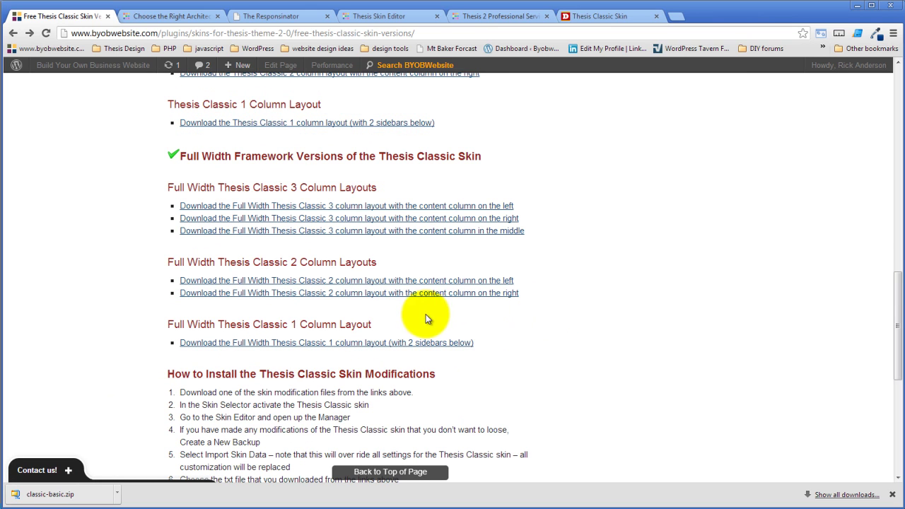
# - Save the Full Width Thesis Classic 2 column layout with content column on the left into Documents > My Business Website > downloads
pyautogui.click(386, 281)
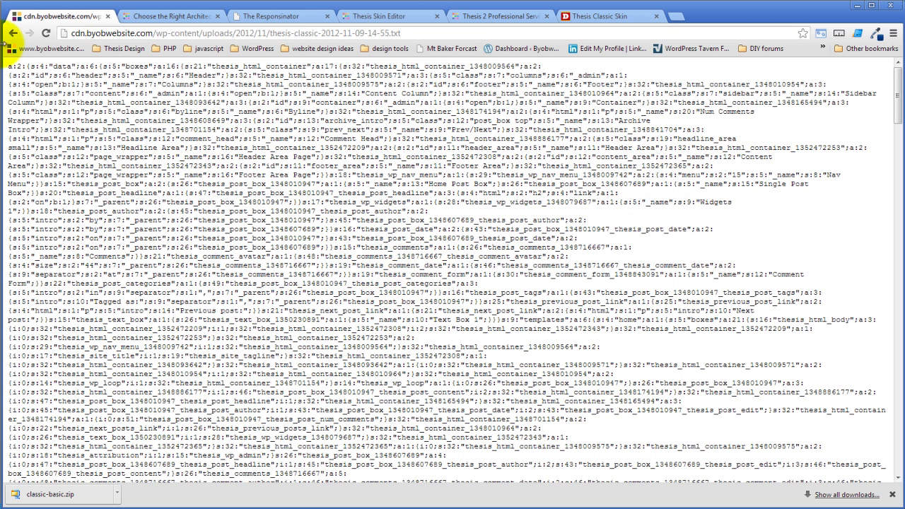
pyautogui.click(13, 33)
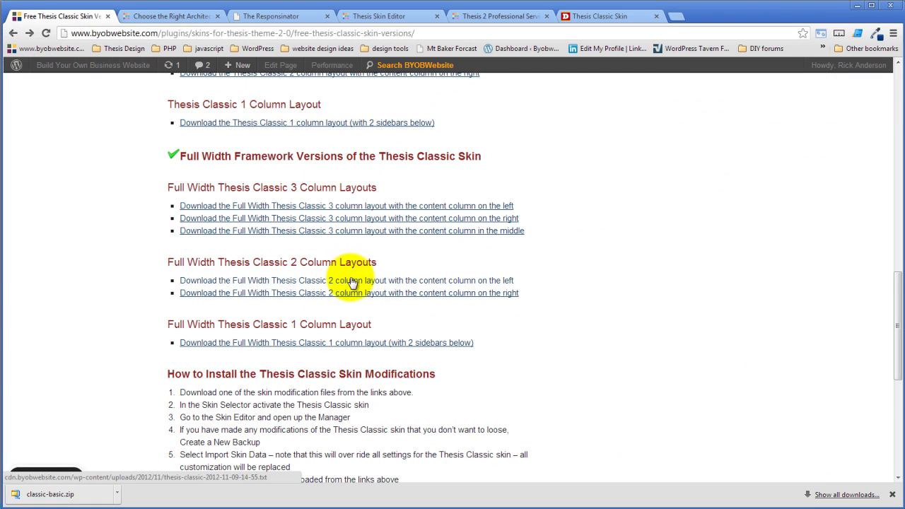
pyautogui.rightClick(355, 281)
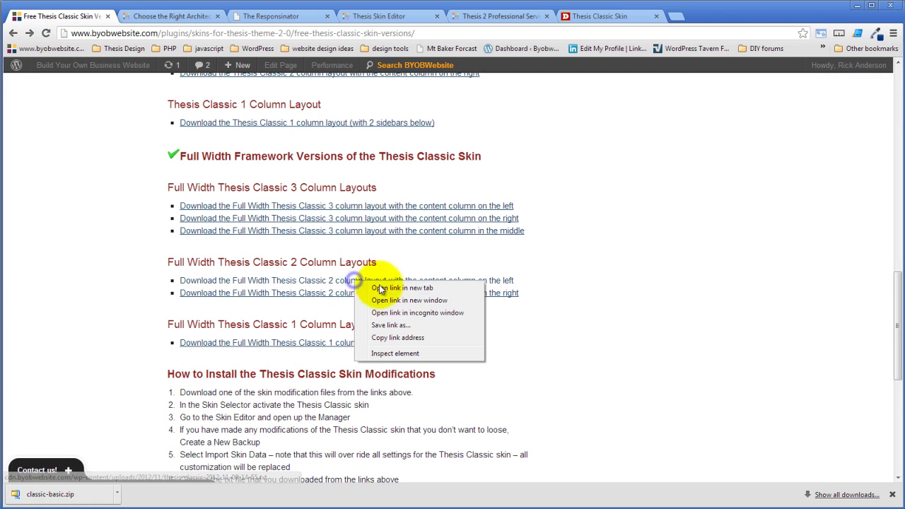
pyautogui.click(396, 328)
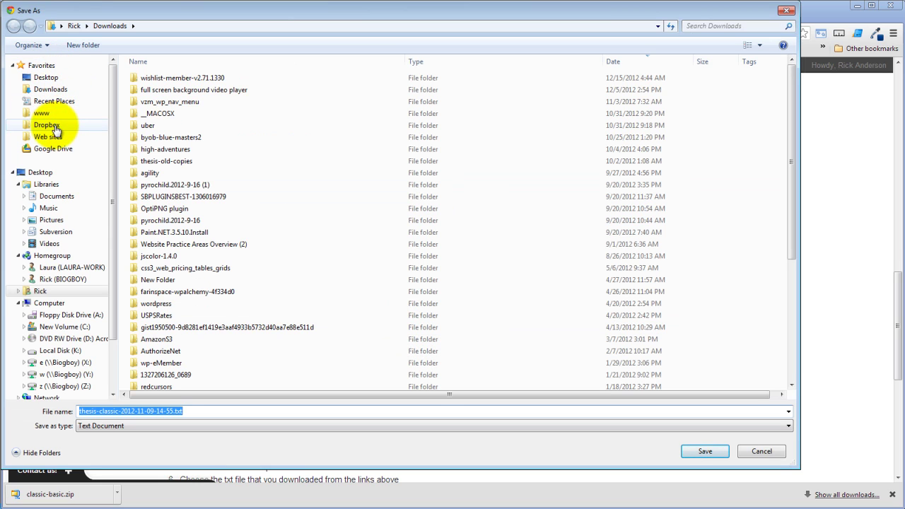
pyautogui.click(53, 198)
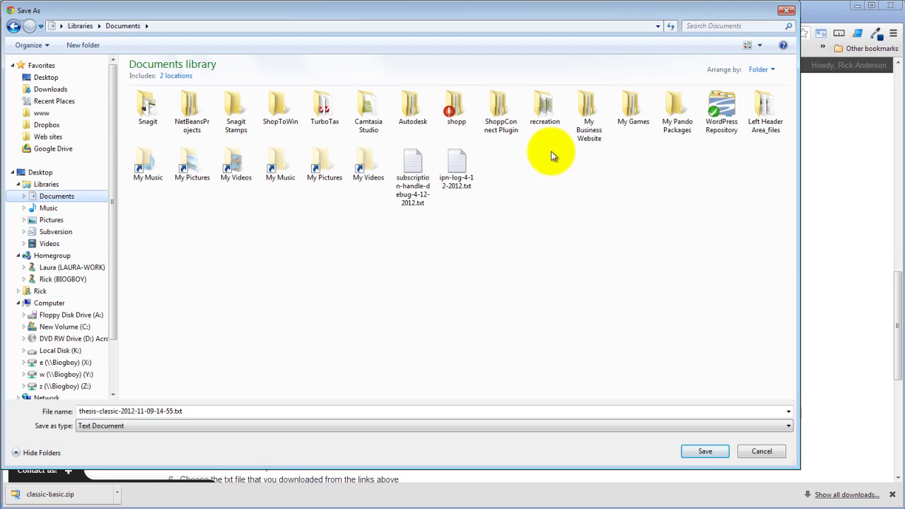
pyautogui.doubleClick(587, 113)
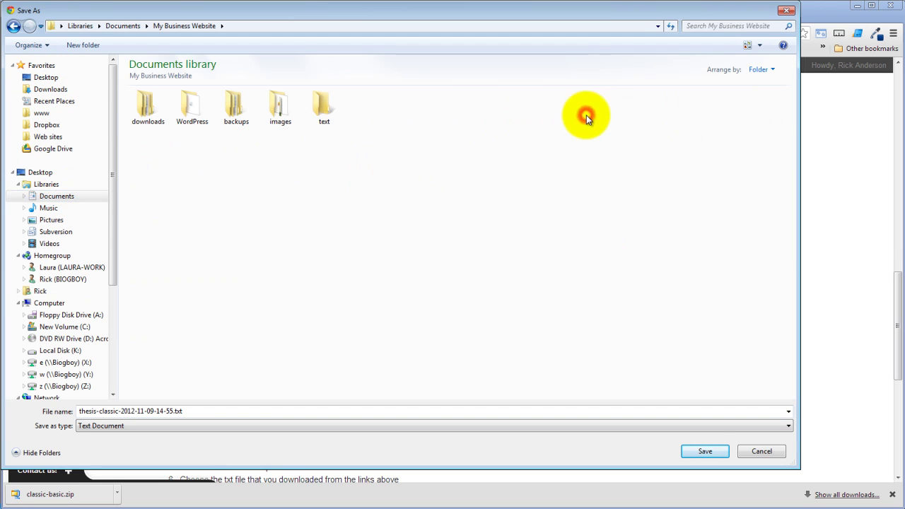
pyautogui.doubleClick(144, 99)
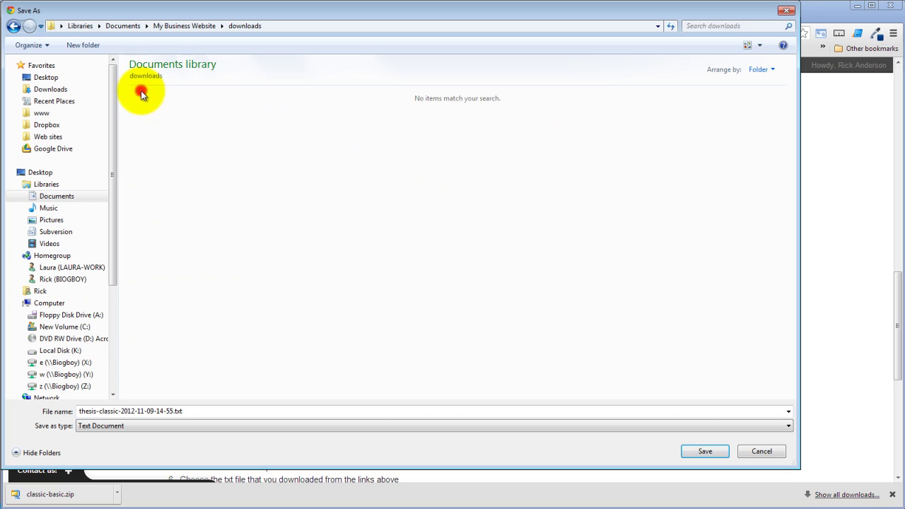
pyautogui.click(700, 449)
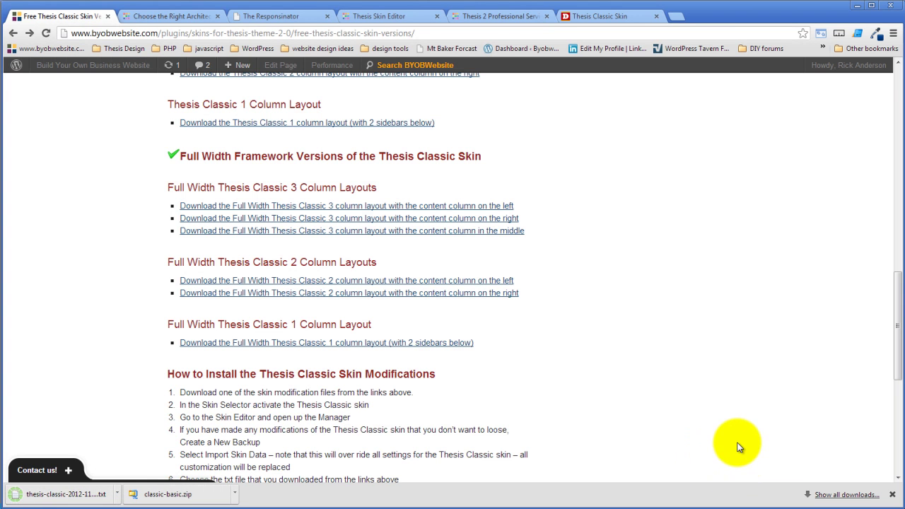
# - Move the downloaded classic-basic.zip from the Downloads folder into Documents > My Business Website > downloads
pyautogui.click(235, 496)
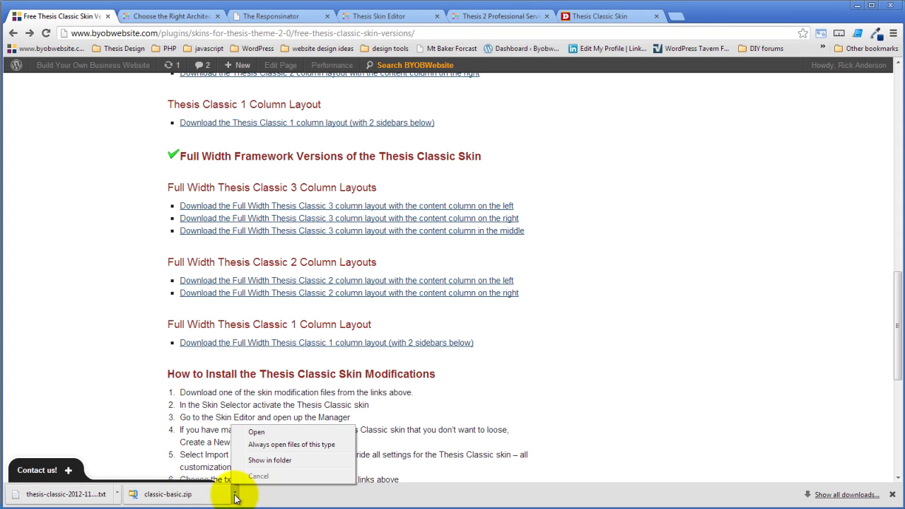
pyautogui.click(272, 460)
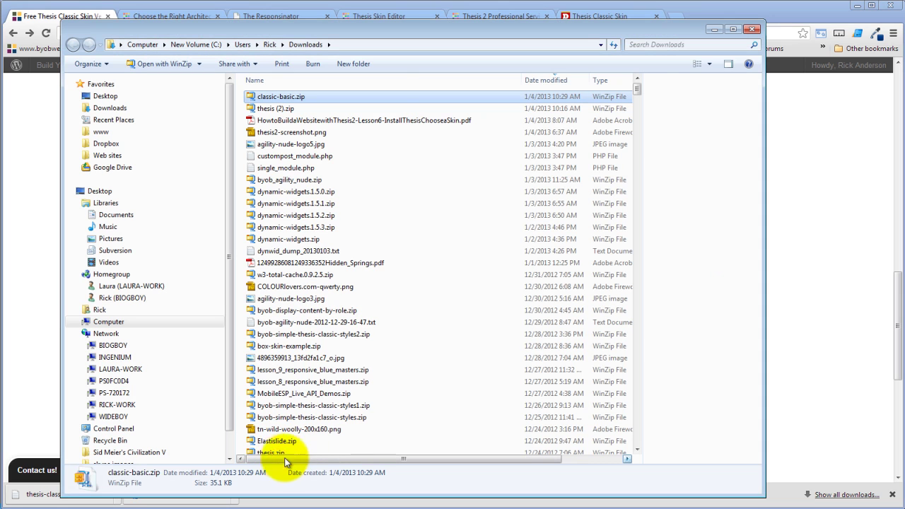
pyautogui.rightClick(267, 97)
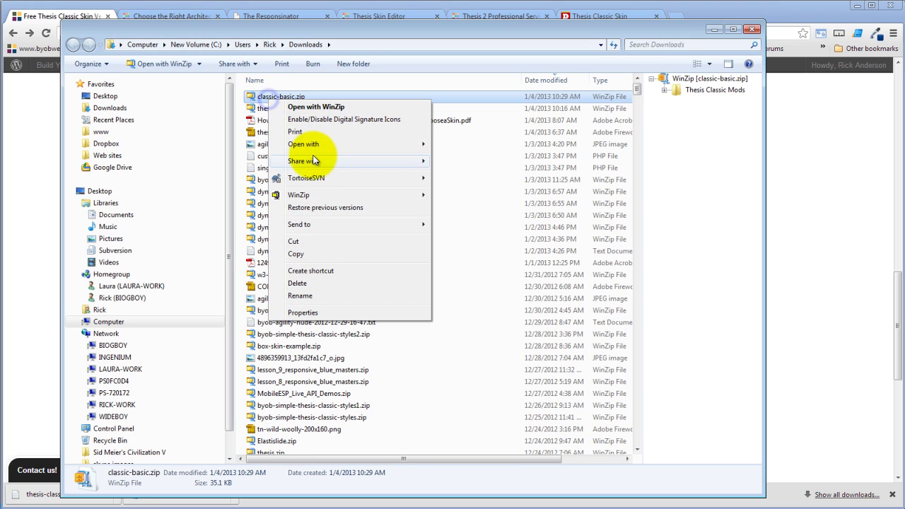
pyautogui.click(296, 242)
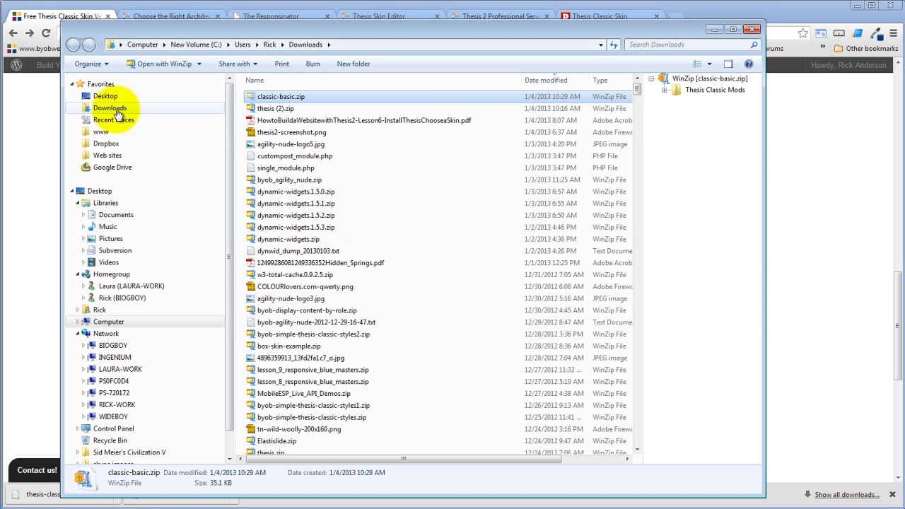
pyautogui.click(120, 216)
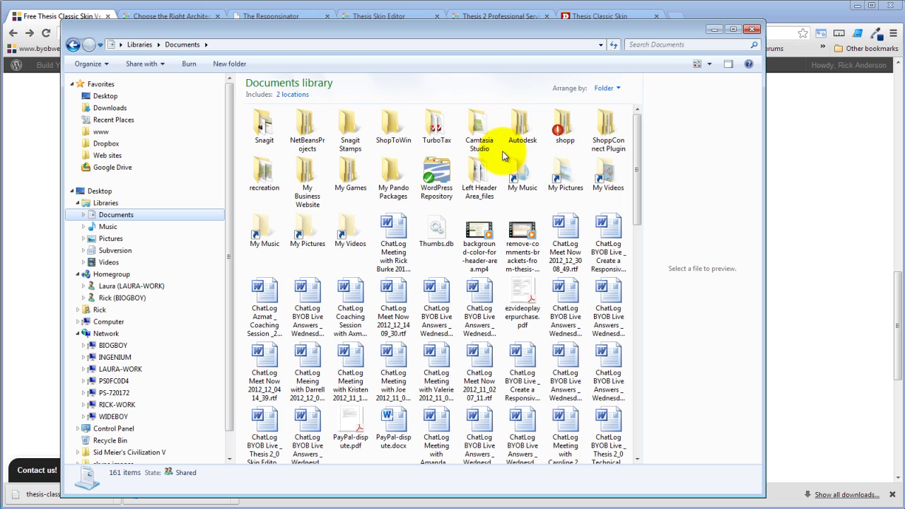
pyautogui.doubleClick(309, 178)
pyautogui.click(263, 125)
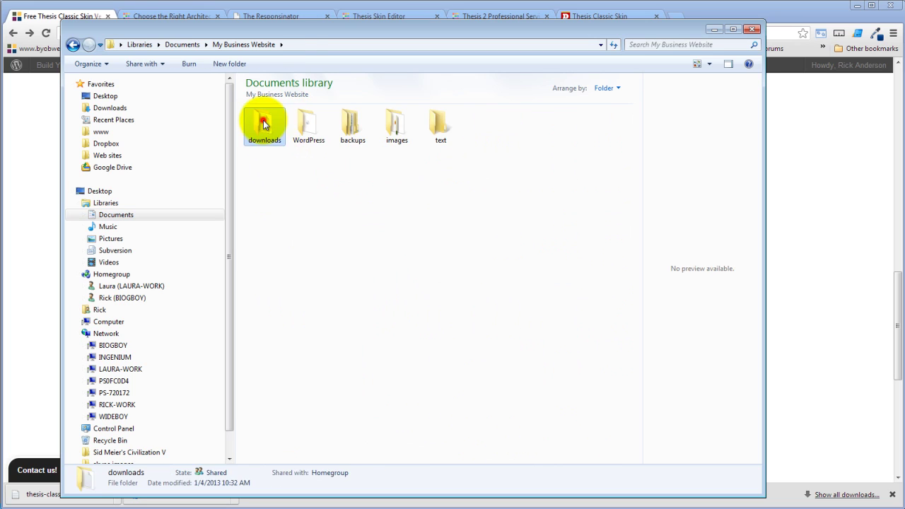
pyautogui.doubleClick(264, 124)
pyautogui.rightClick(373, 169)
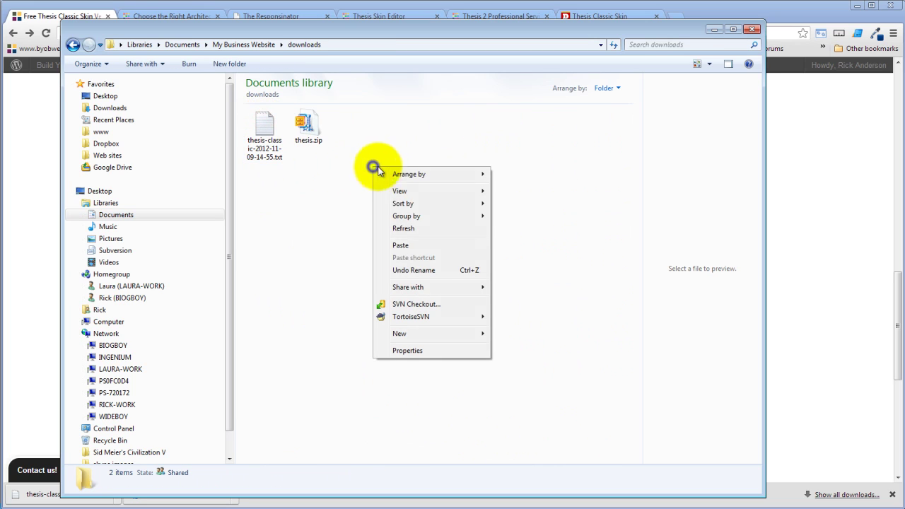
pyautogui.click(410, 246)
pyautogui.click(330, 258)
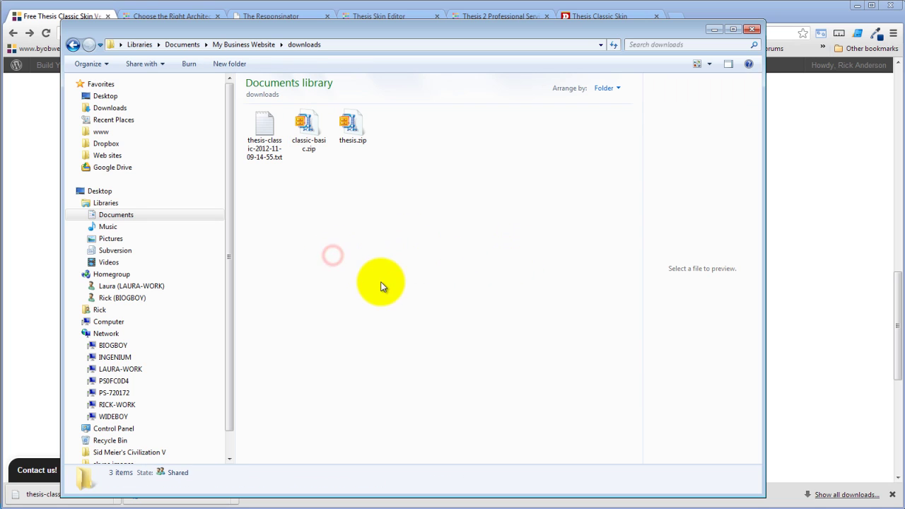
# - Extract classic-basic.zip with WinZip into the My Business Website downloads folder
pyautogui.click(306, 122)
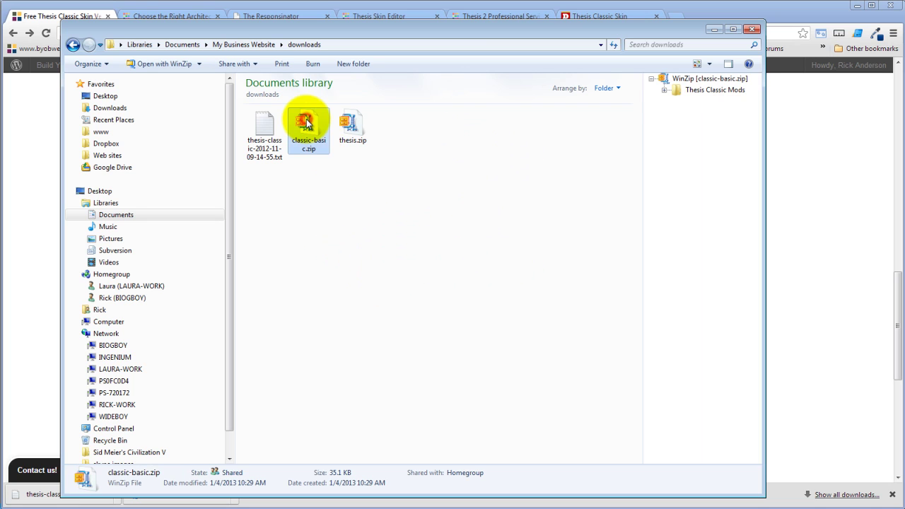
pyautogui.rightClick(306, 123)
pyautogui.moveTo(332, 214)
pyautogui.click(532, 215)
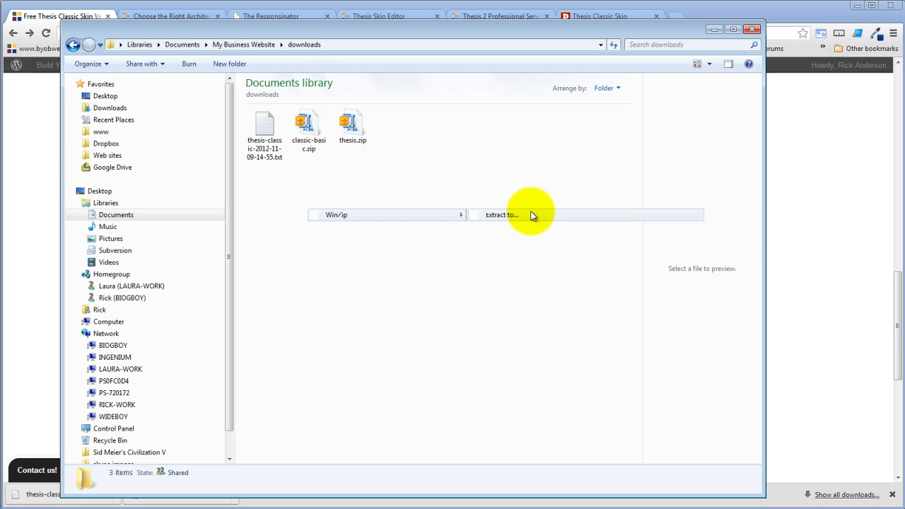
pyautogui.click(524, 226)
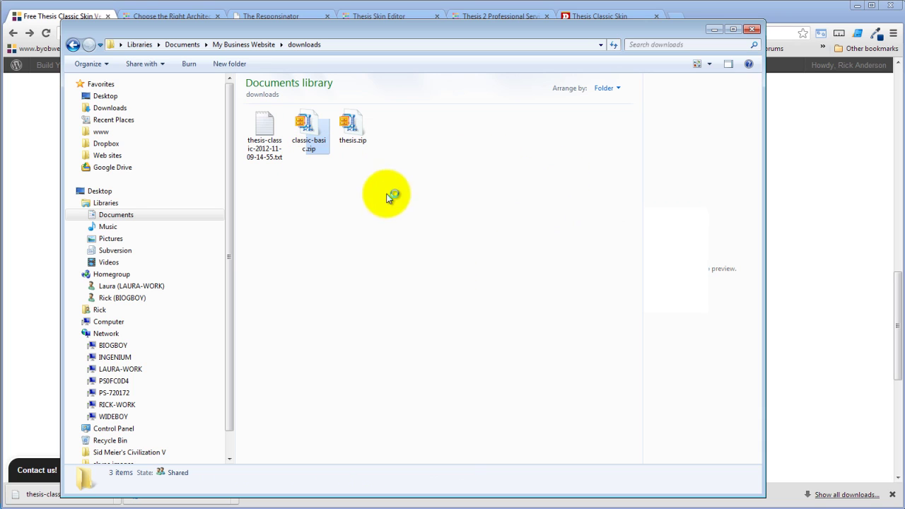
pyautogui.click(321, 154)
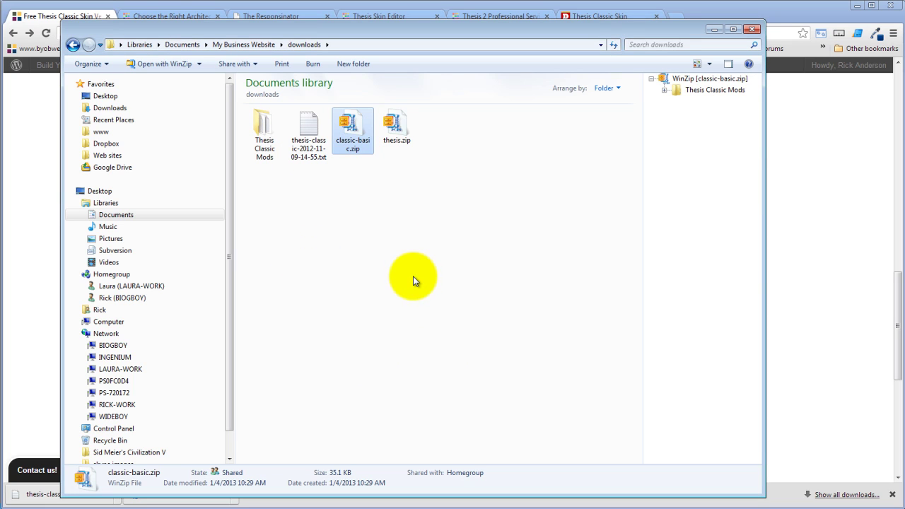
pyautogui.click(390, 184)
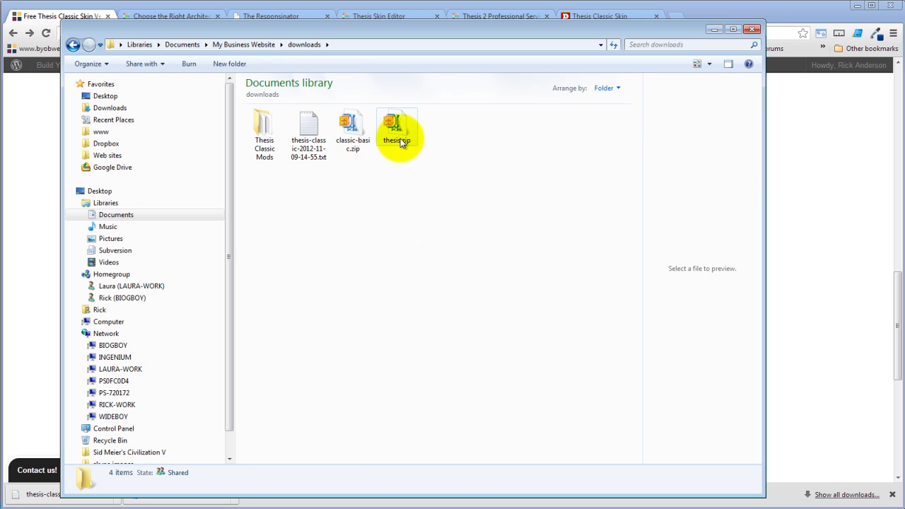
# - Open the extracted Thesis Classic Mods folder and look through its 3, 1 and 2 column layout text files
pyautogui.moveTo(401, 142)
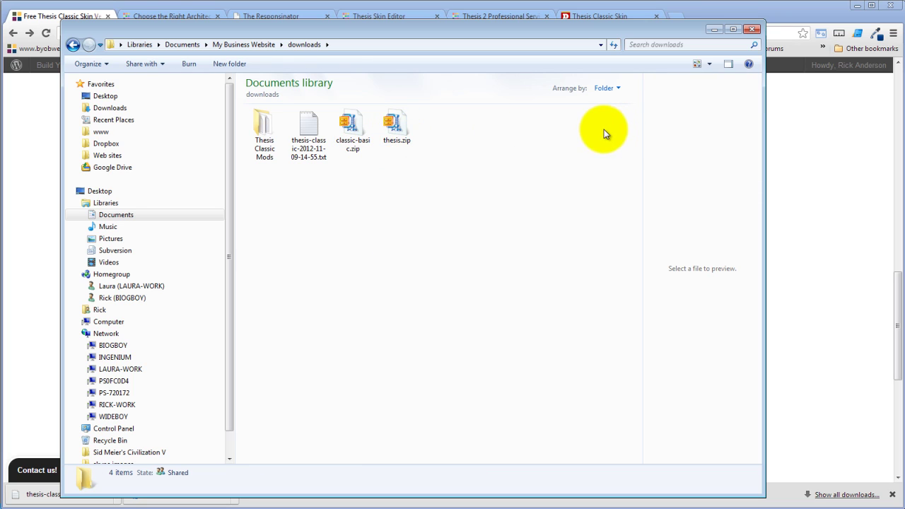
pyautogui.doubleClick(276, 122)
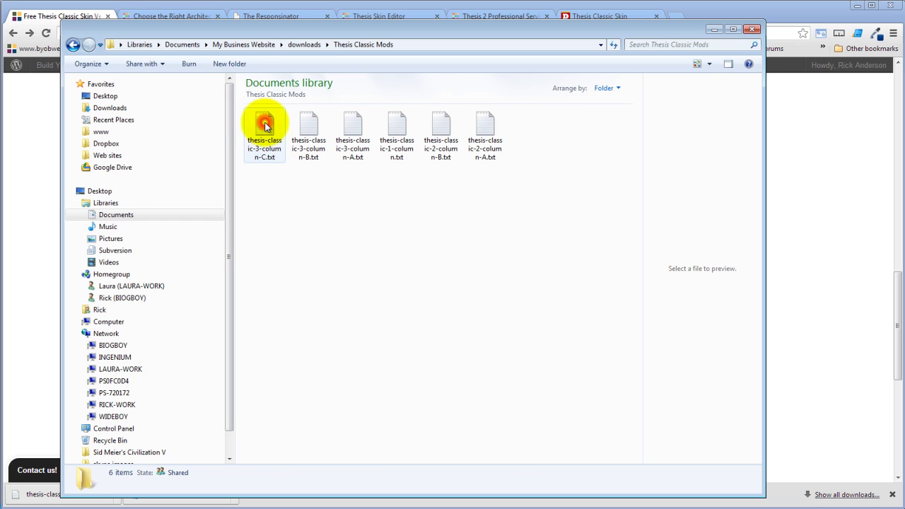
pyautogui.click(260, 128)
pyautogui.click(309, 141)
pyautogui.click(356, 143)
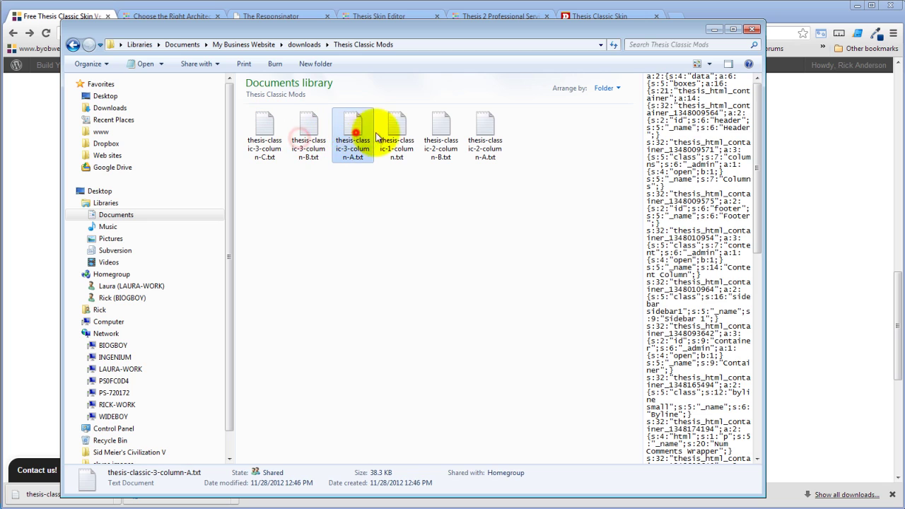
pyautogui.click(398, 133)
pyautogui.click(443, 130)
pyautogui.click(483, 133)
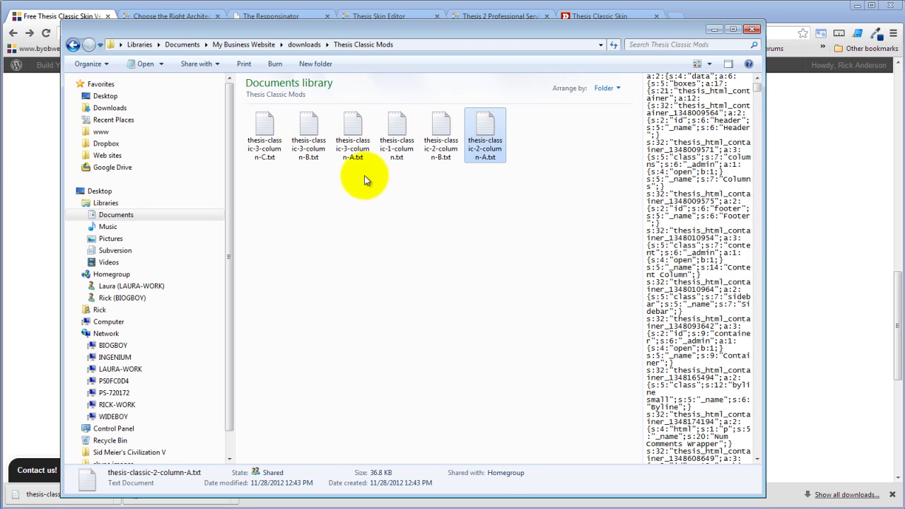
# - Switch back to Chrome and open the Thesis Skin Editor from the Thesis 2 Professional Services site's dashboard
pyautogui.click(10, 183)
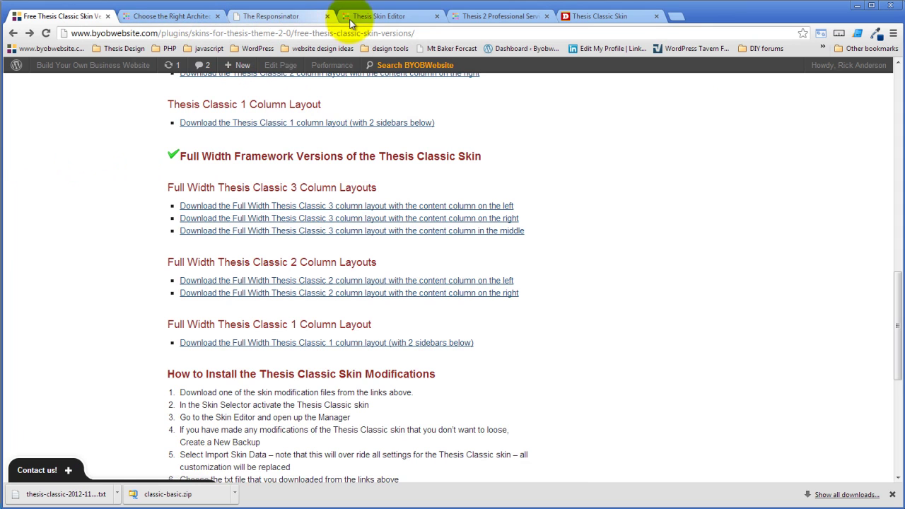
pyautogui.click(152, 16)
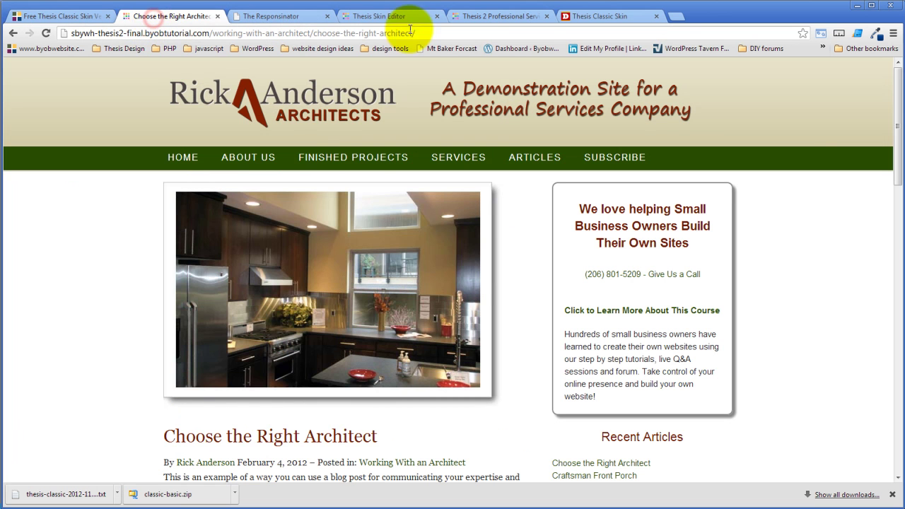
pyautogui.click(475, 16)
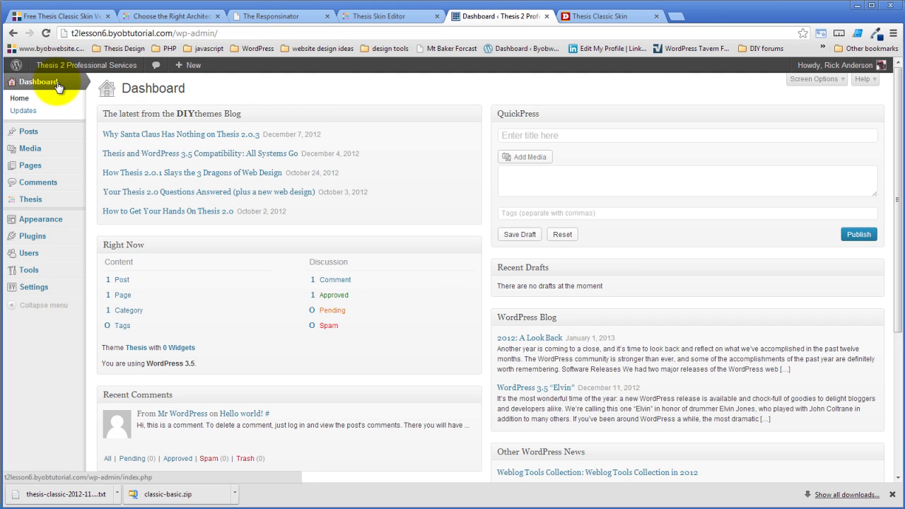
pyautogui.moveTo(39, 204)
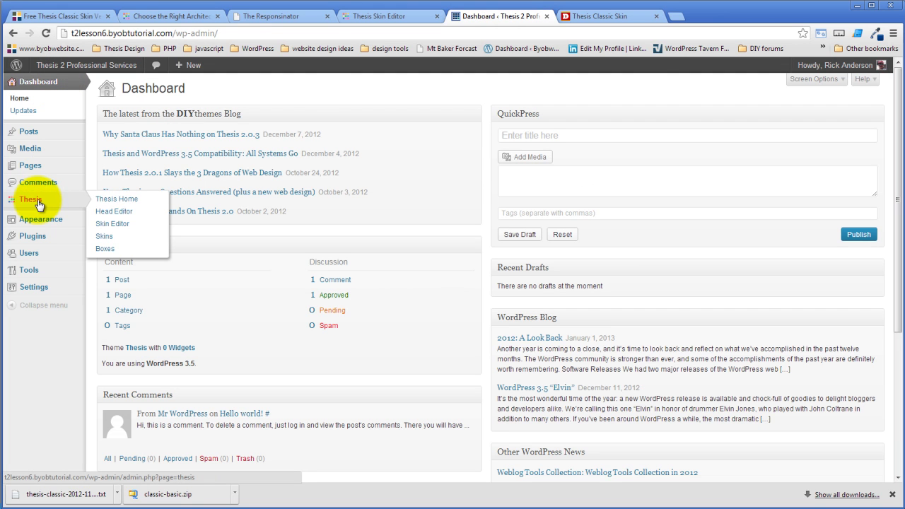
pyautogui.click(126, 225)
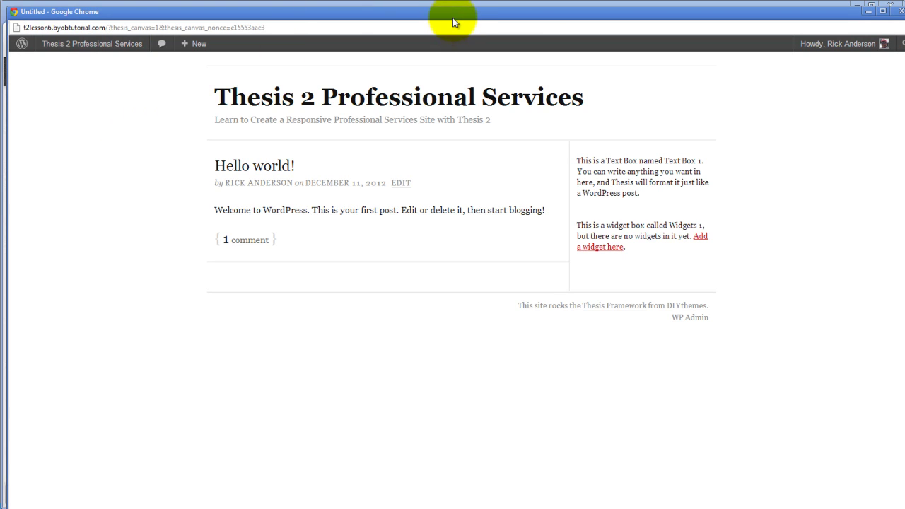
# - Import thesis-classic-3-column-C.txt from the Thesis Classic Mods folder as skin data through the skin manager
pyautogui.moveTo(454, 23); pyautogui.dragTo(444, 120)
pyautogui.click(409, 99)
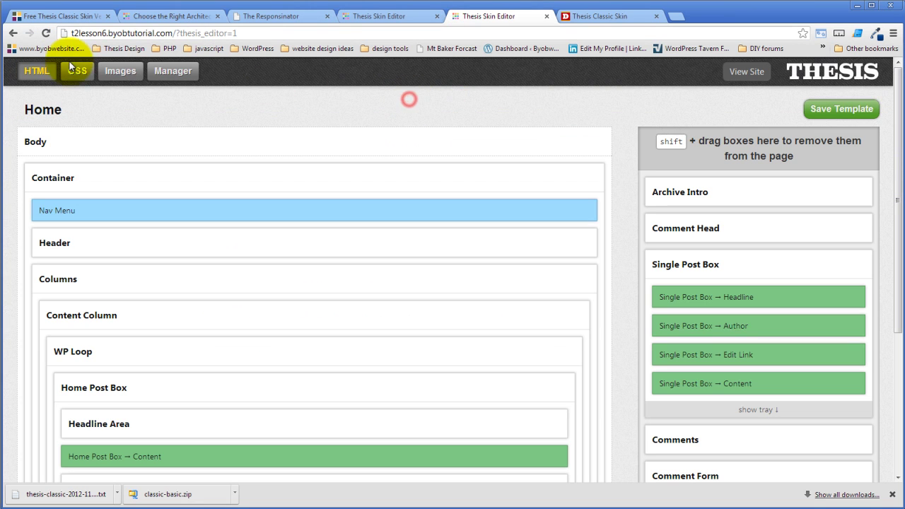
pyautogui.click(173, 71)
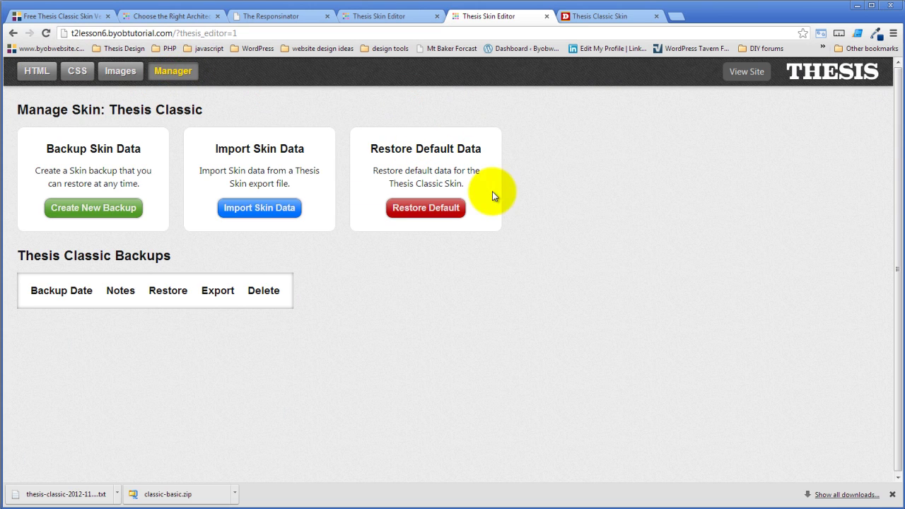
pyautogui.click(277, 206)
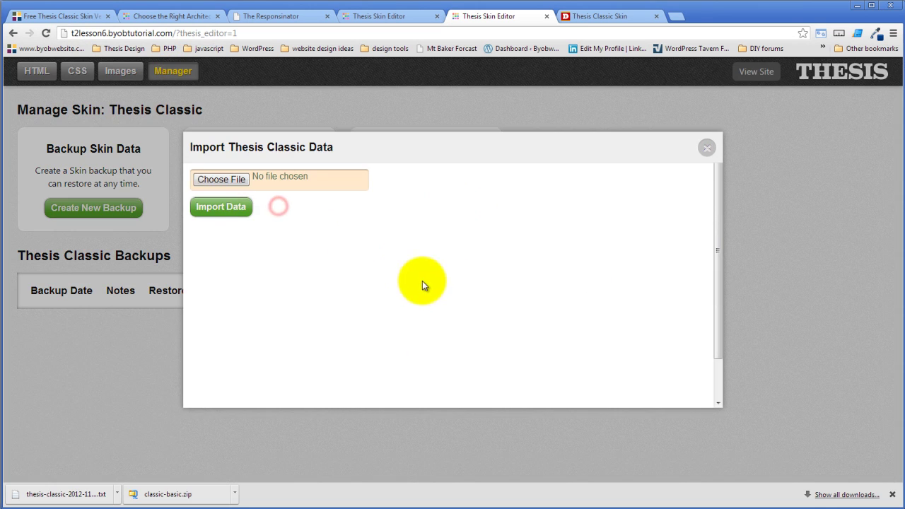
pyautogui.click(220, 180)
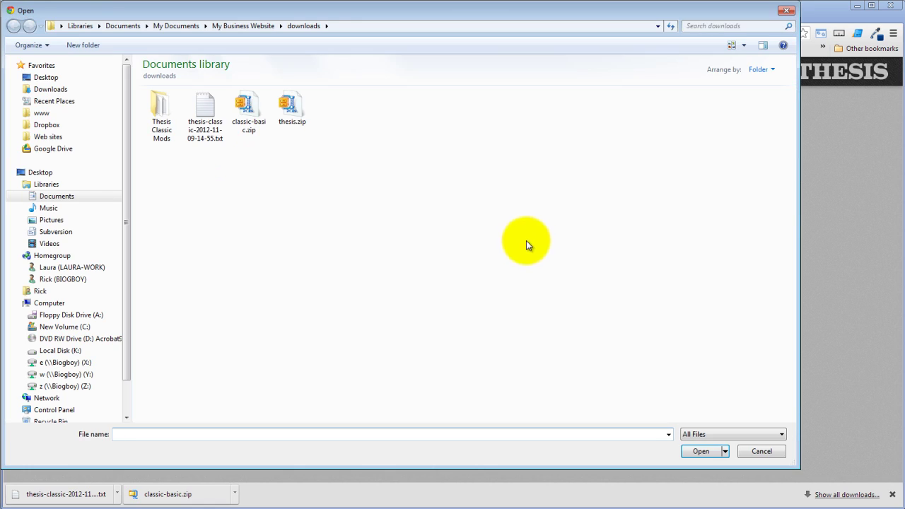
pyautogui.doubleClick(163, 119)
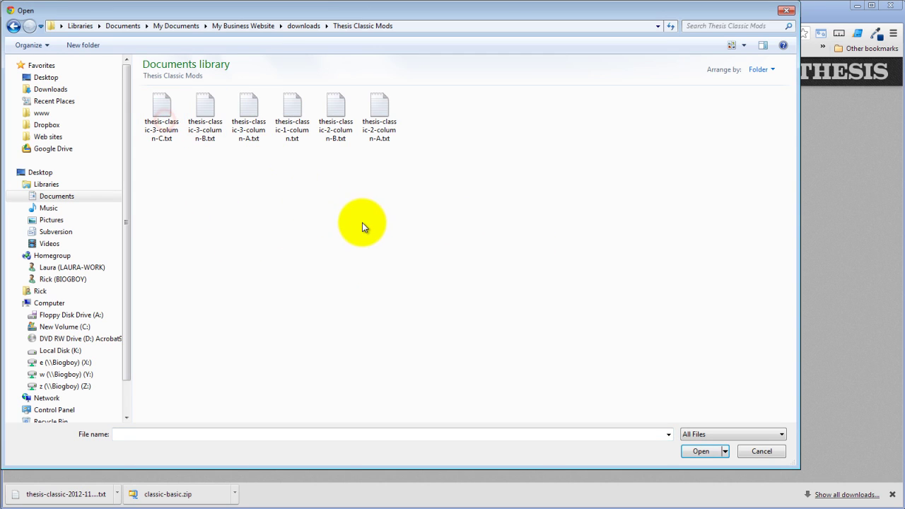
pyautogui.click(159, 138)
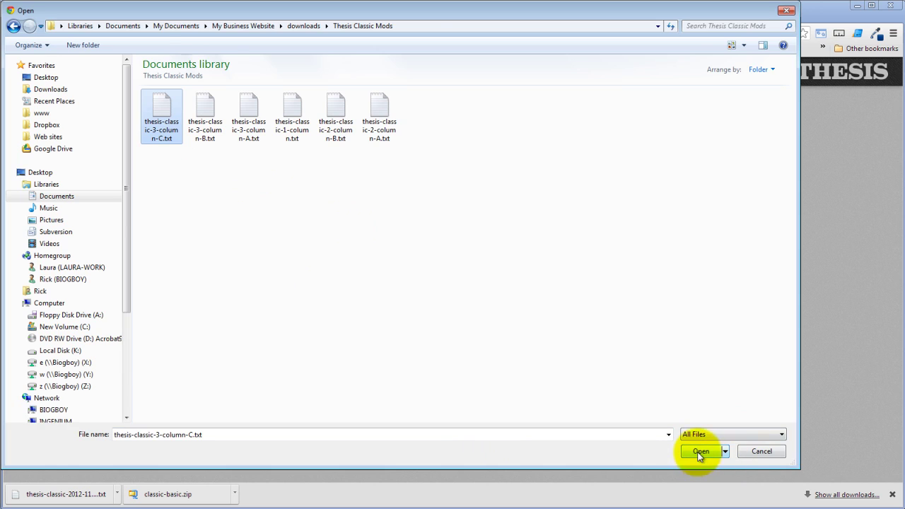
pyautogui.click(699, 451)
pyautogui.click(229, 209)
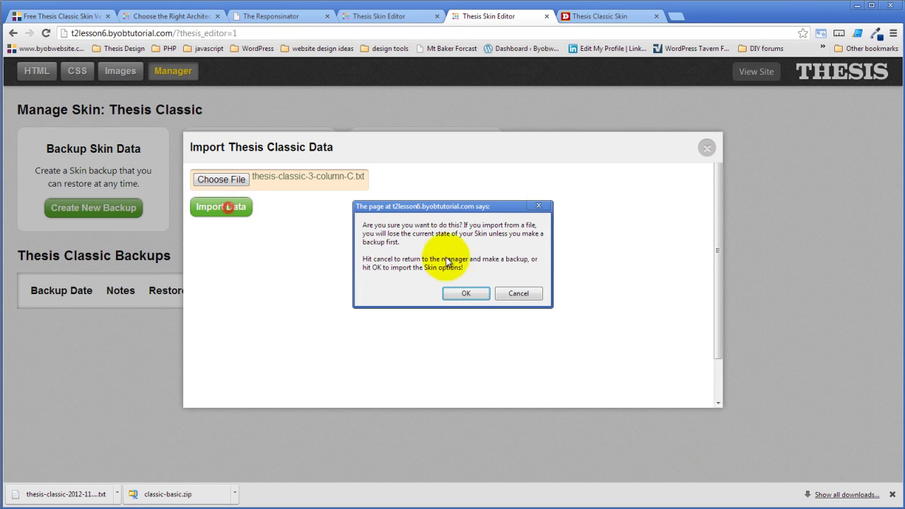
pyautogui.click(462, 291)
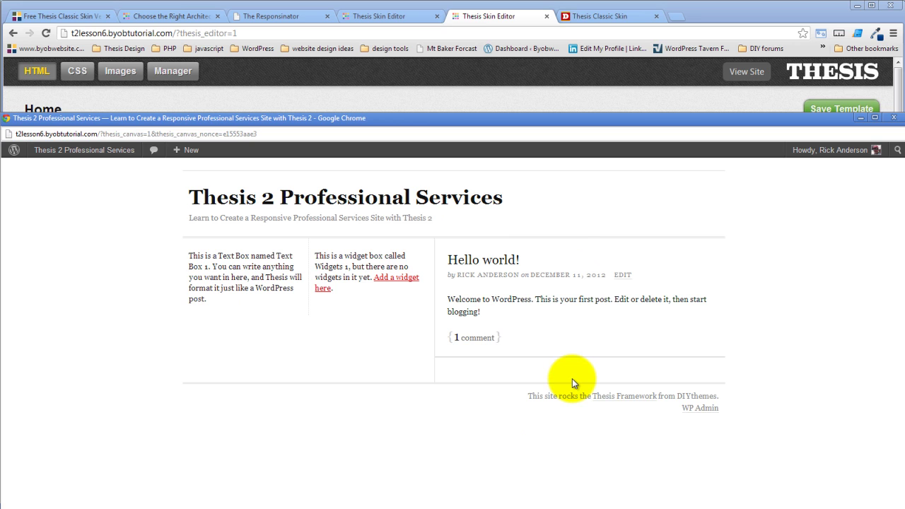
# - Return to the editor and collapse the Columns box to examine how the Home template's Container is structured
pyautogui.click(453, 92)
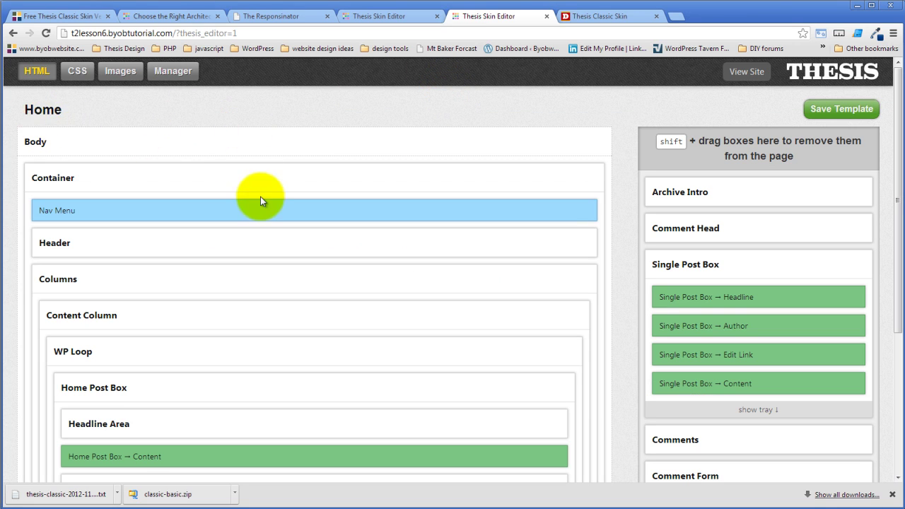
pyautogui.click(584, 280)
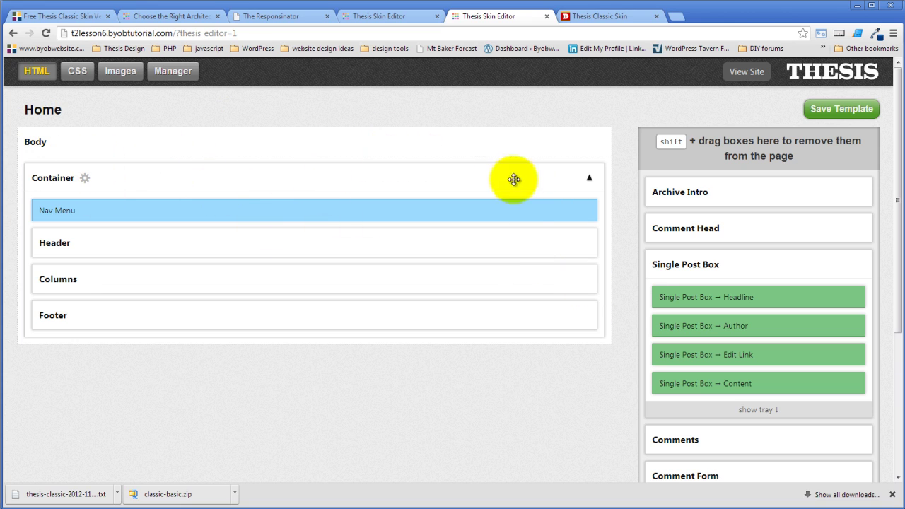
pyautogui.click(588, 178)
pyautogui.click(590, 179)
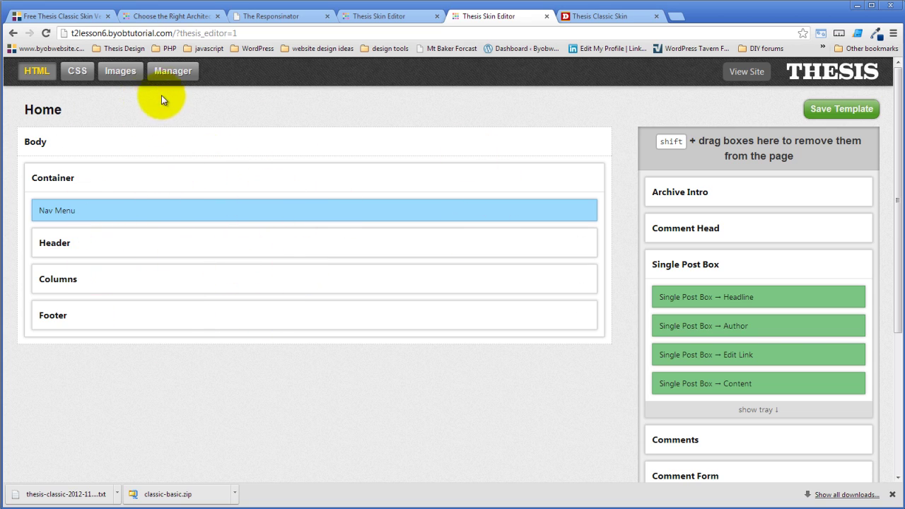
# - Create a backup of the Thesis Classic skin data with the note "3column"
pyautogui.click(173, 72)
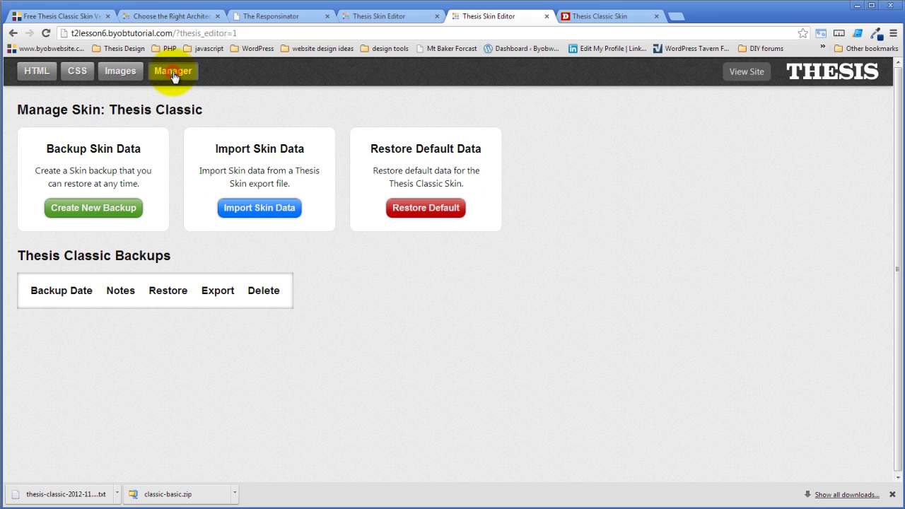
pyautogui.click(95, 207)
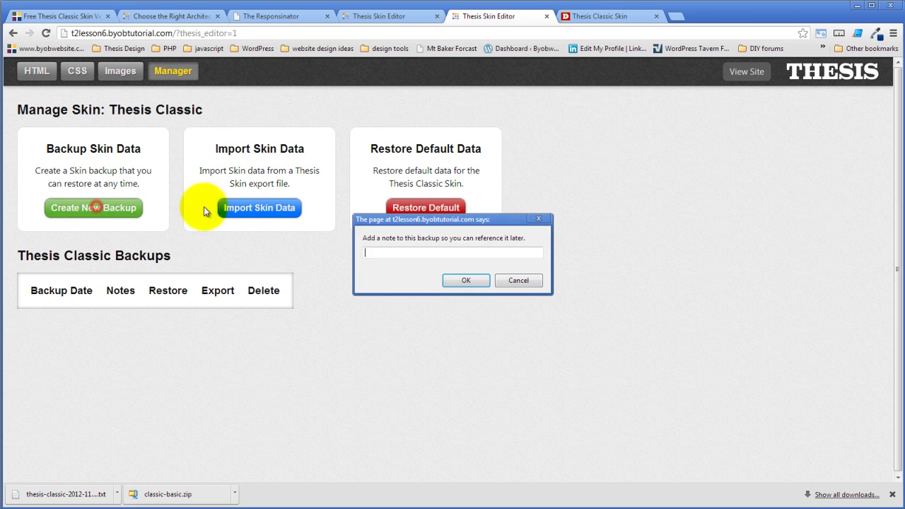
pyautogui.click(380, 254)
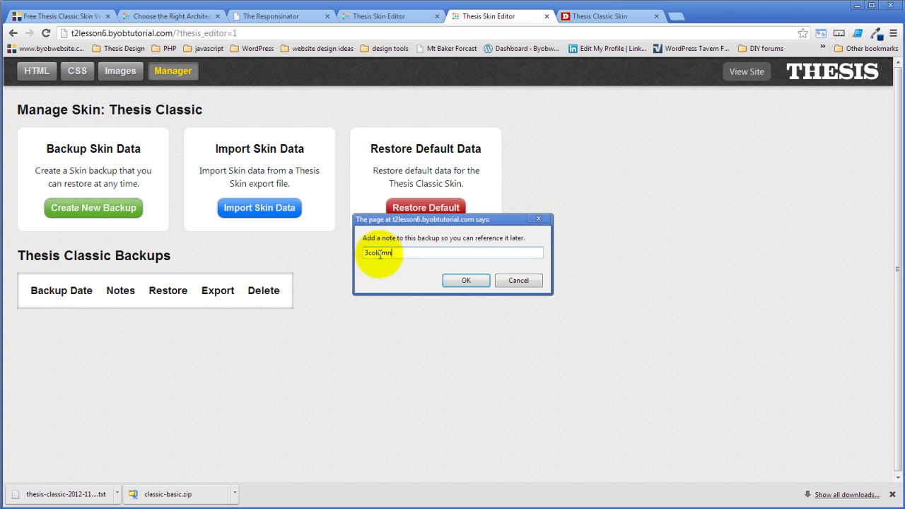
pyautogui.click(459, 284)
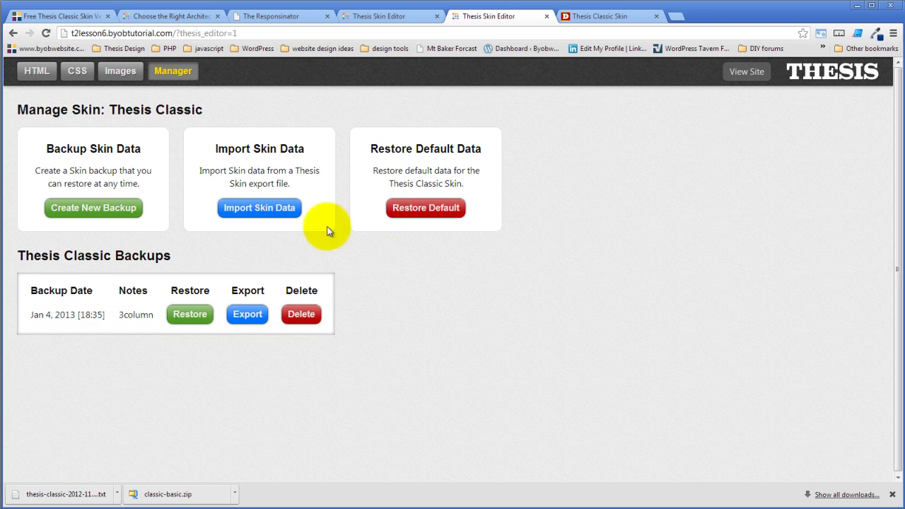
pyautogui.click(271, 214)
pyautogui.click(237, 210)
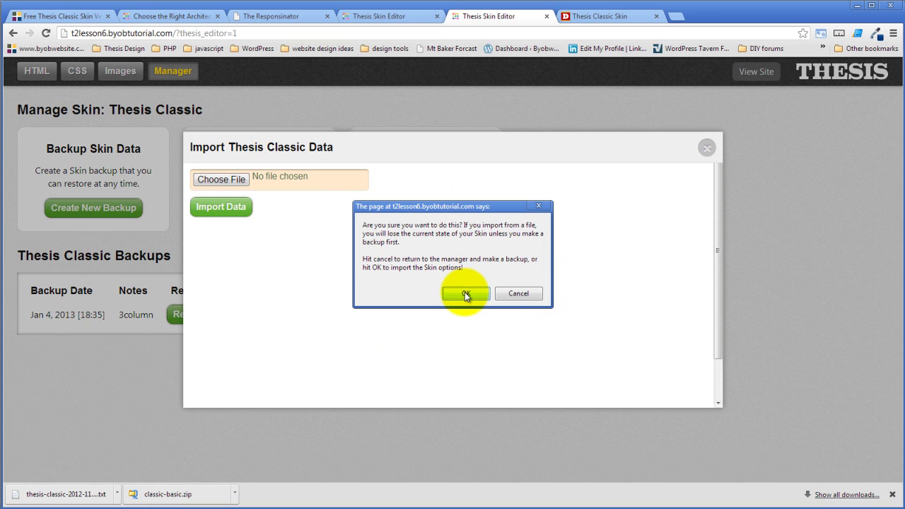
pyautogui.click(520, 291)
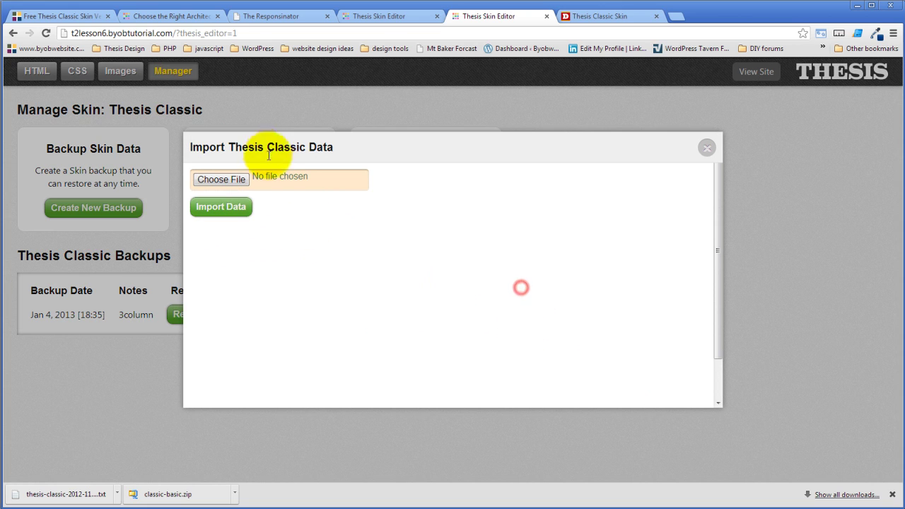
pyautogui.click(225, 179)
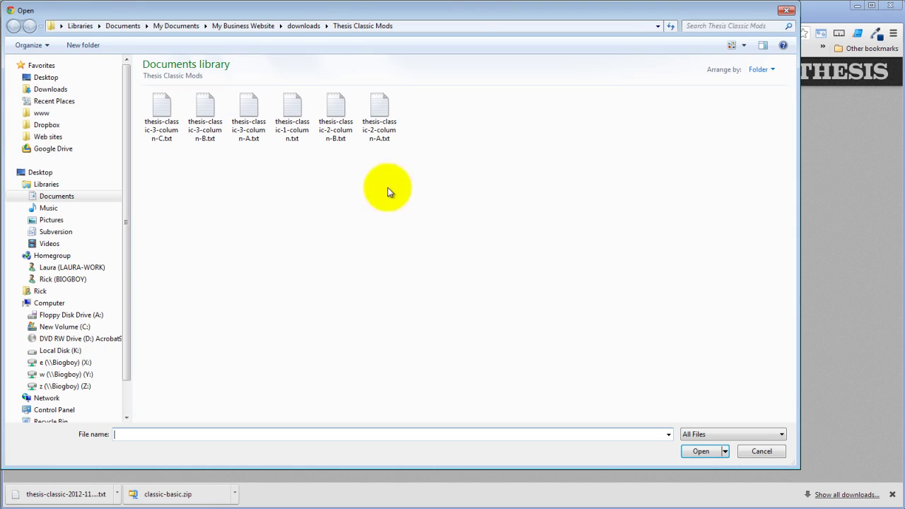
pyautogui.click(302, 26)
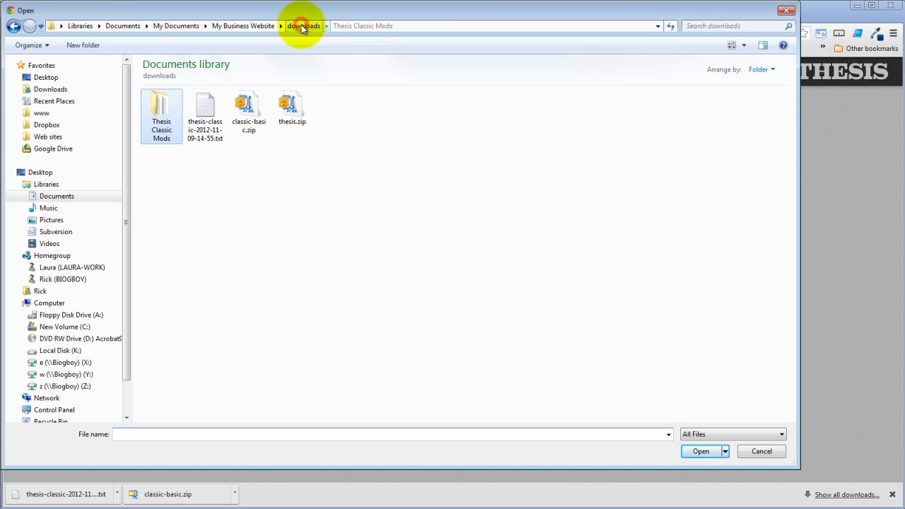
pyautogui.click(206, 132)
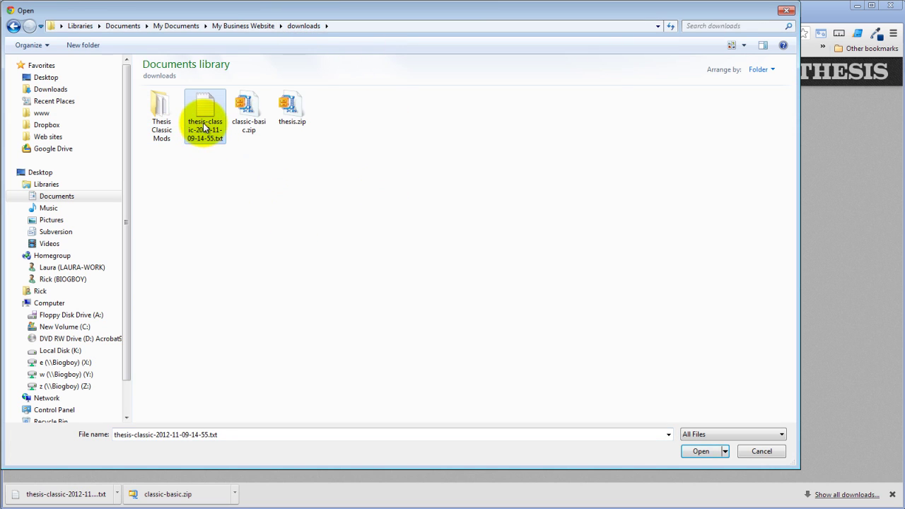
pyautogui.click(701, 451)
pyautogui.click(209, 206)
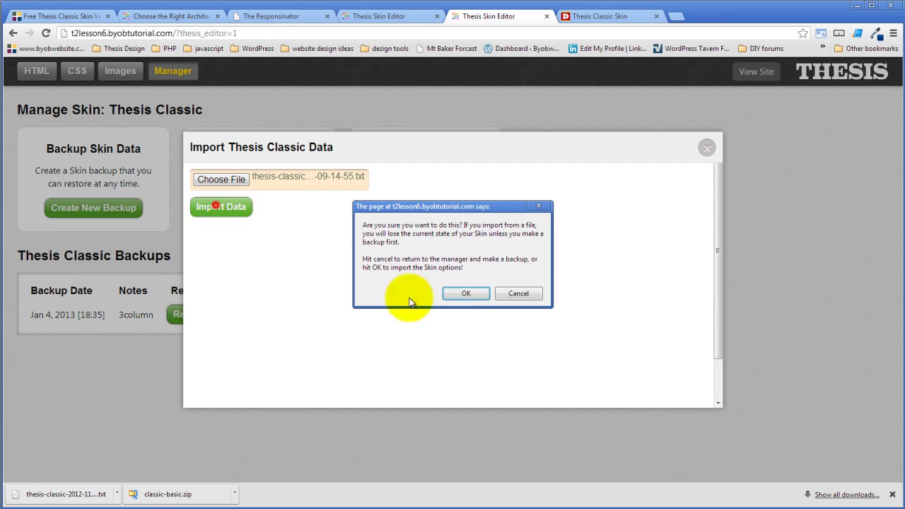
pyautogui.click(466, 294)
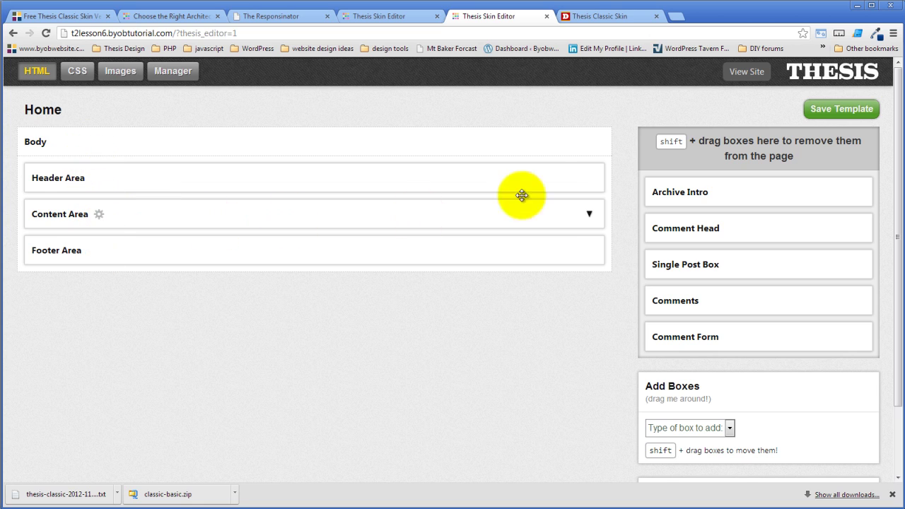
# - Expand Header Area and Header Area Page in the Home template and check the layout in the site preview window
pyautogui.click(589, 179)
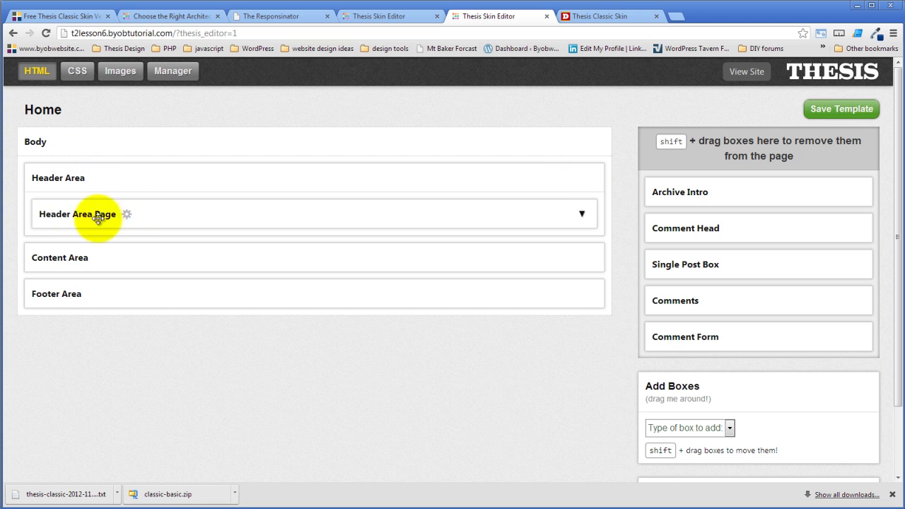
pyautogui.click(580, 216)
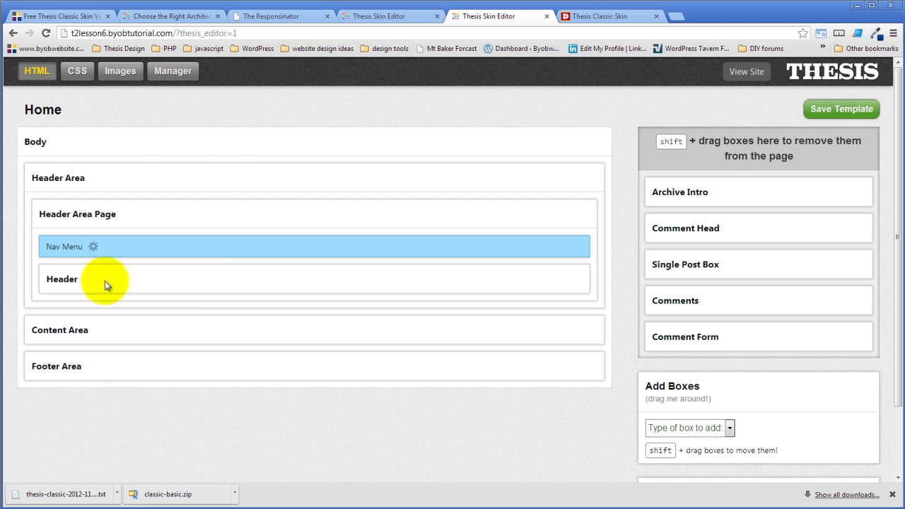
pyautogui.click(192, 508)
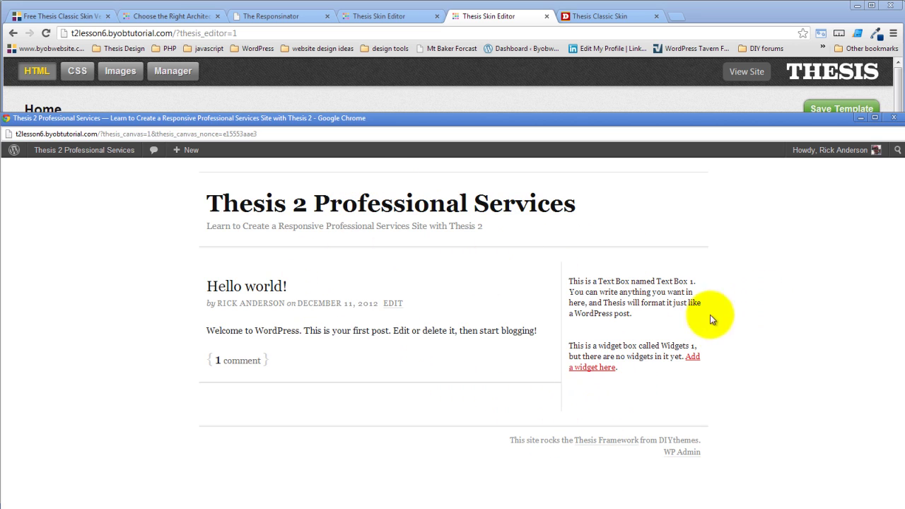
pyautogui.click(495, 22)
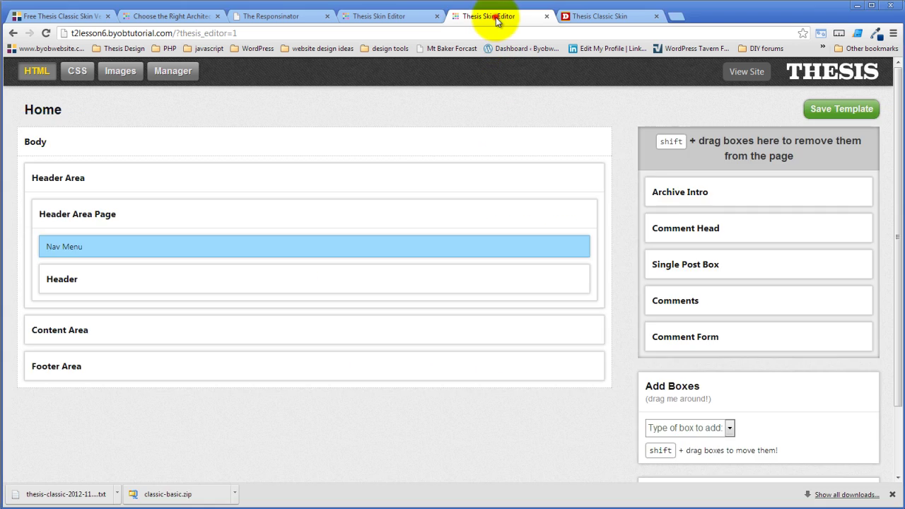
# - Create another Thesis Classic skin backup with the note "2 column full width"
pyautogui.click(159, 79)
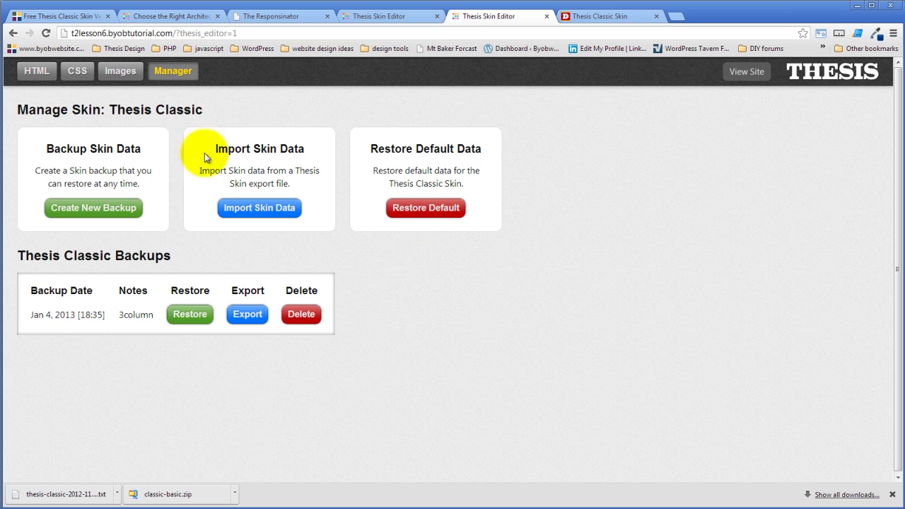
pyautogui.click(102, 209)
pyautogui.click(381, 254)
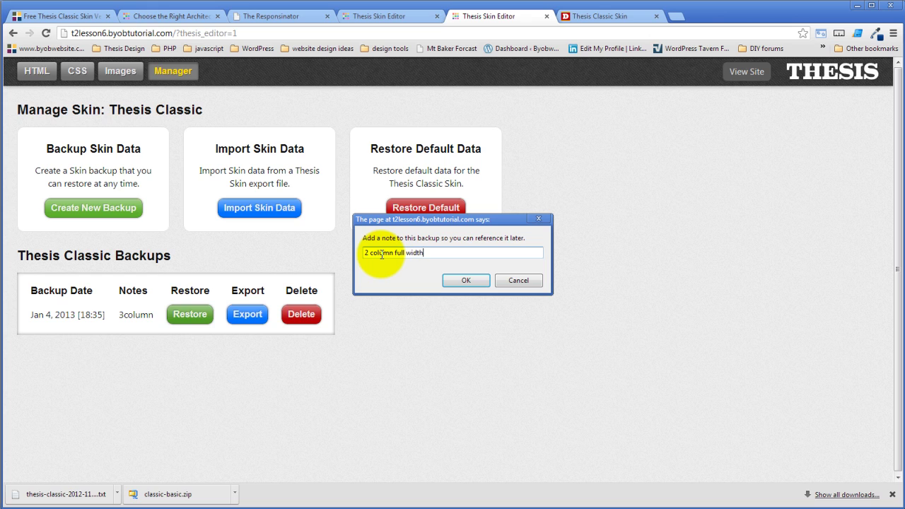
pyautogui.click(468, 282)
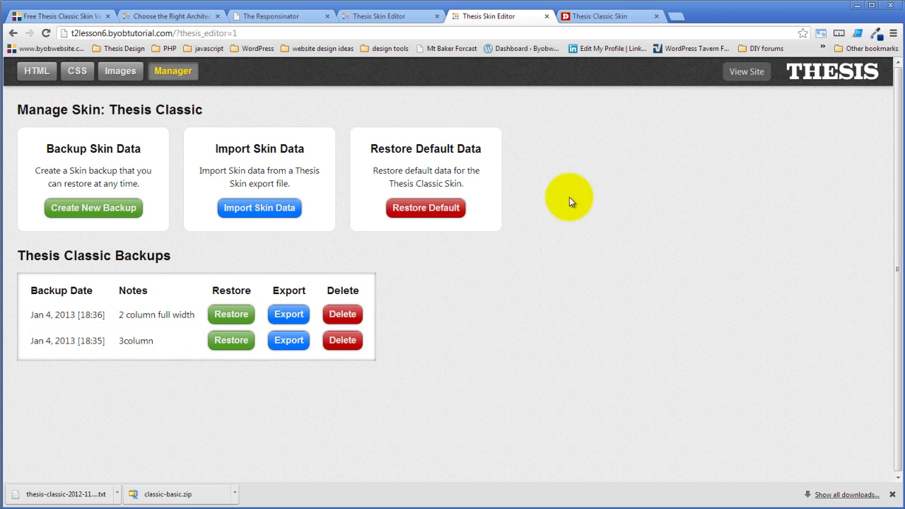
# - Restore the default data of the Thesis Classic skin and move the preview window clear of the editor
pyautogui.click(425, 215)
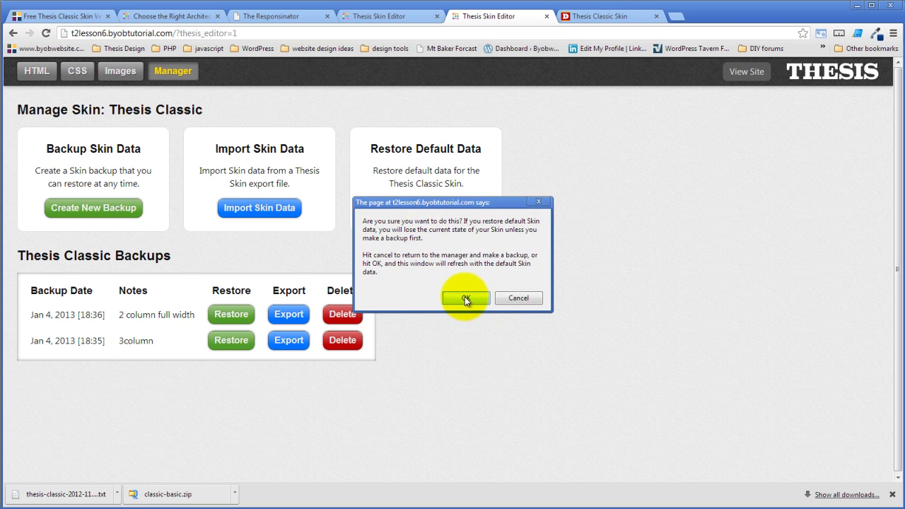
pyautogui.click(465, 297)
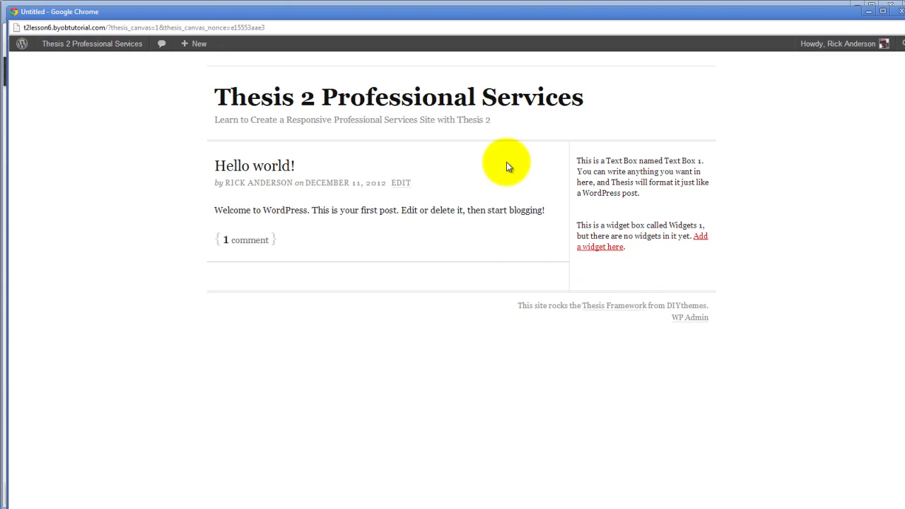
pyautogui.moveTo(495, 17); pyautogui.dragTo(485, 196)
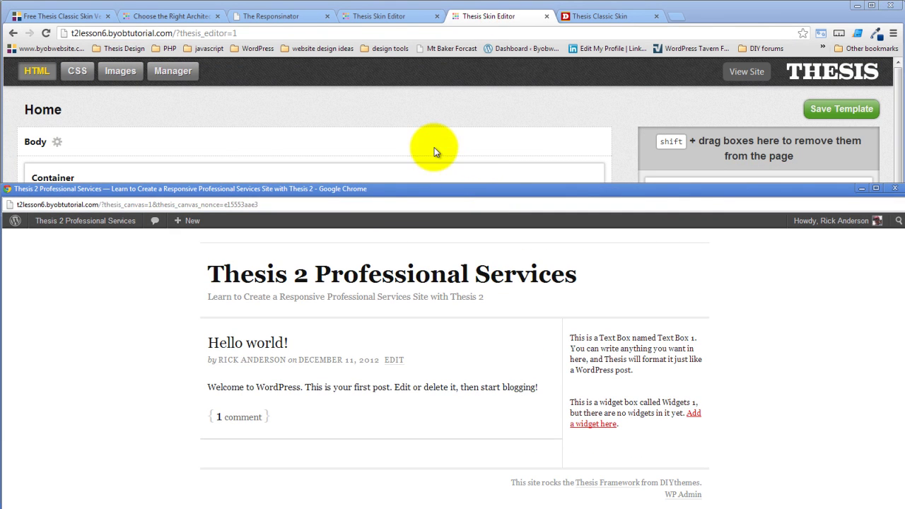
# - Bring the editor forward and collapse the Columns box to inspect the boxes inside the restored default Container
pyautogui.click(431, 122)
pyautogui.moveTo(69, 173)
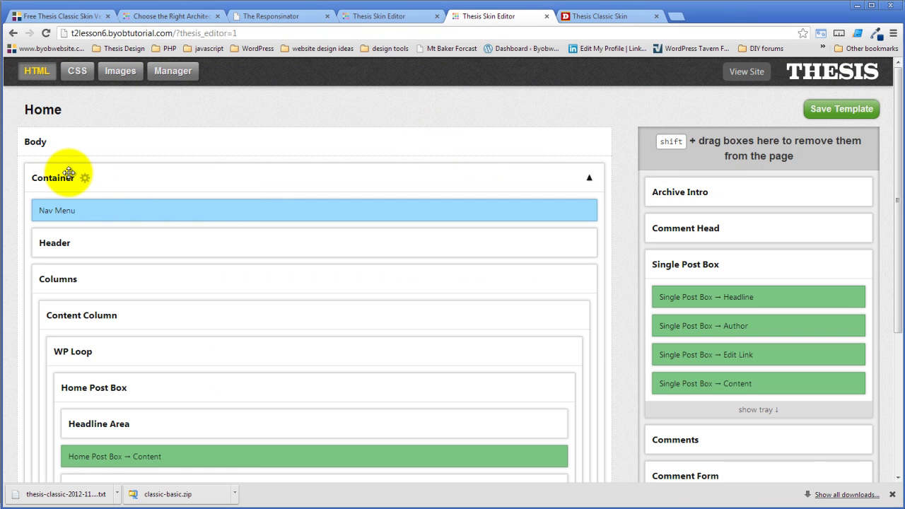
pyautogui.click(582, 280)
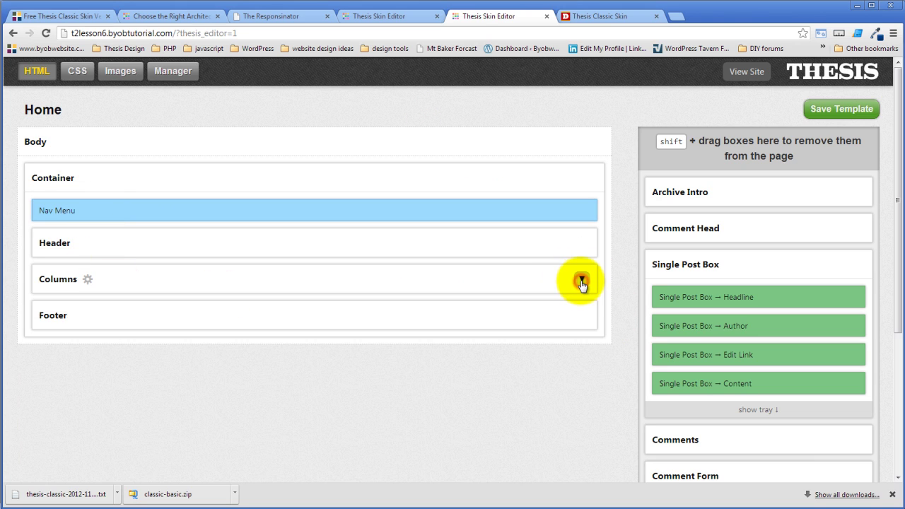